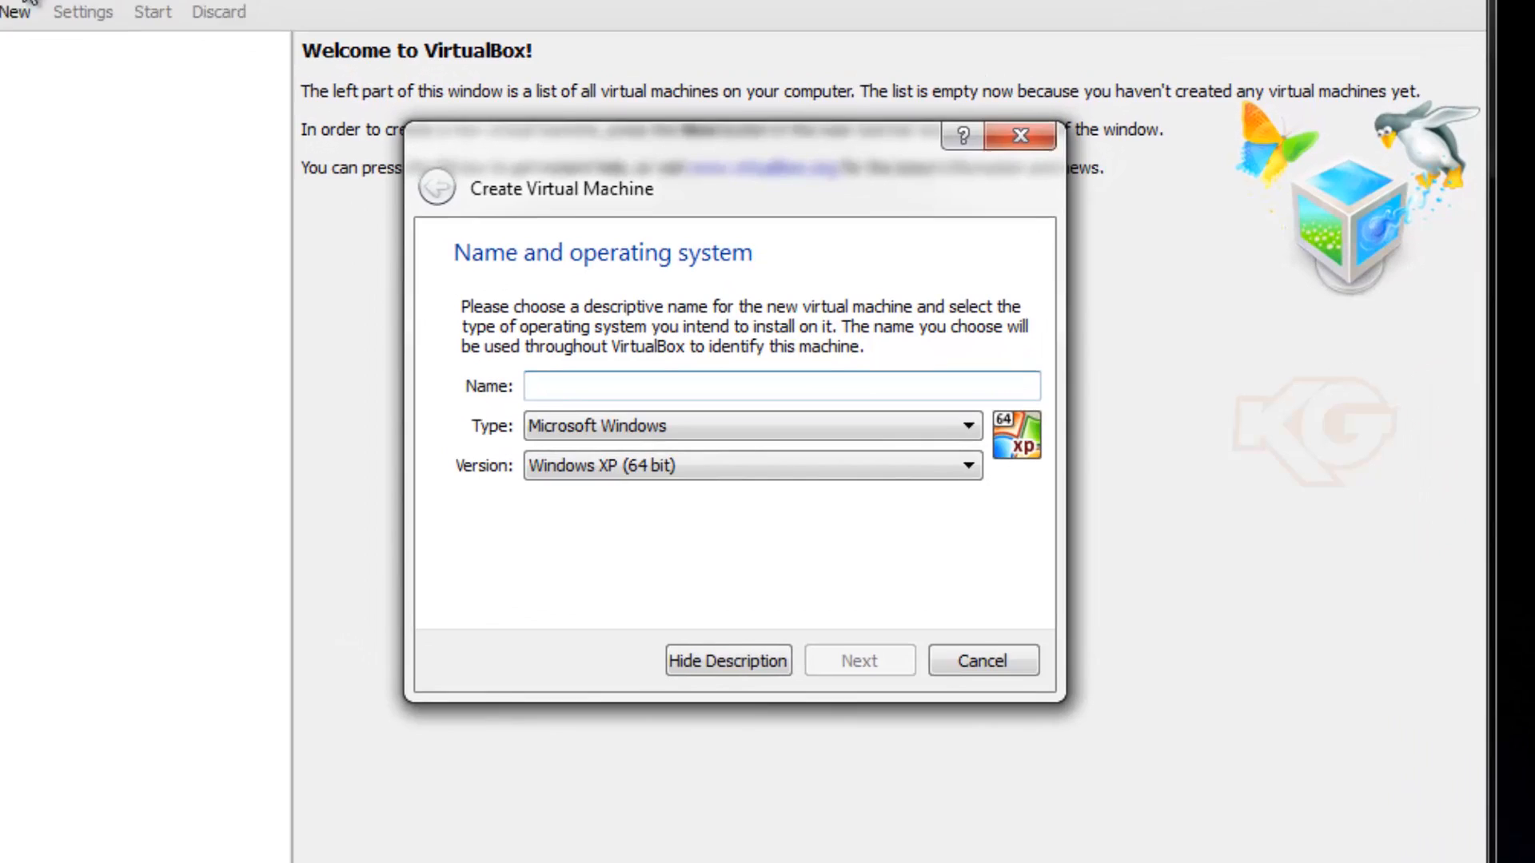
Name the new virtual machine OEL6_32bit_FullDesktop, keeping type Linux and version Oracle (64 bit)
type("OEL6_3")
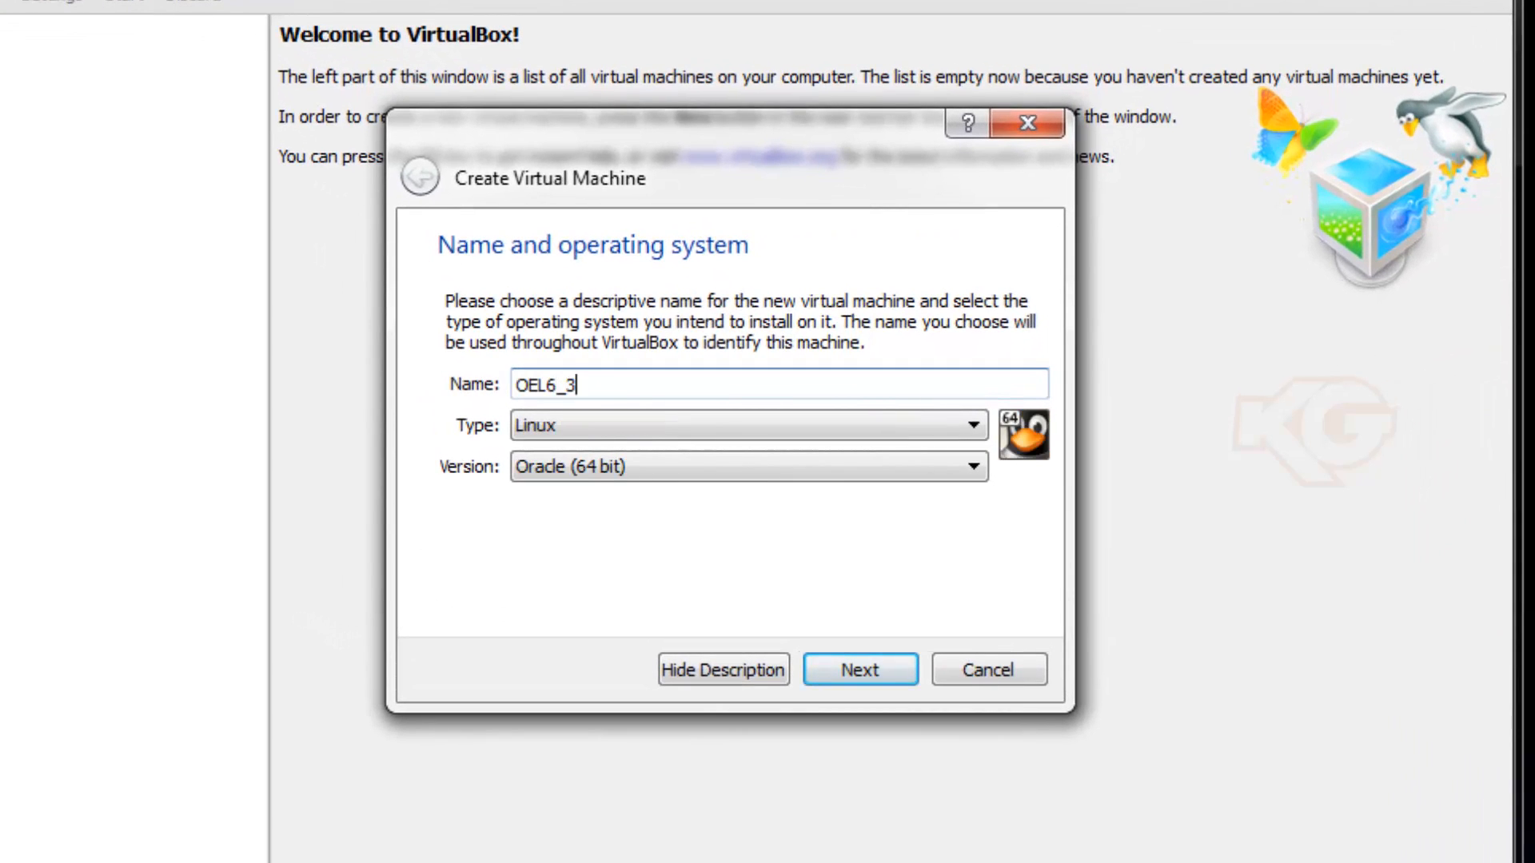
type("2bit_Full")
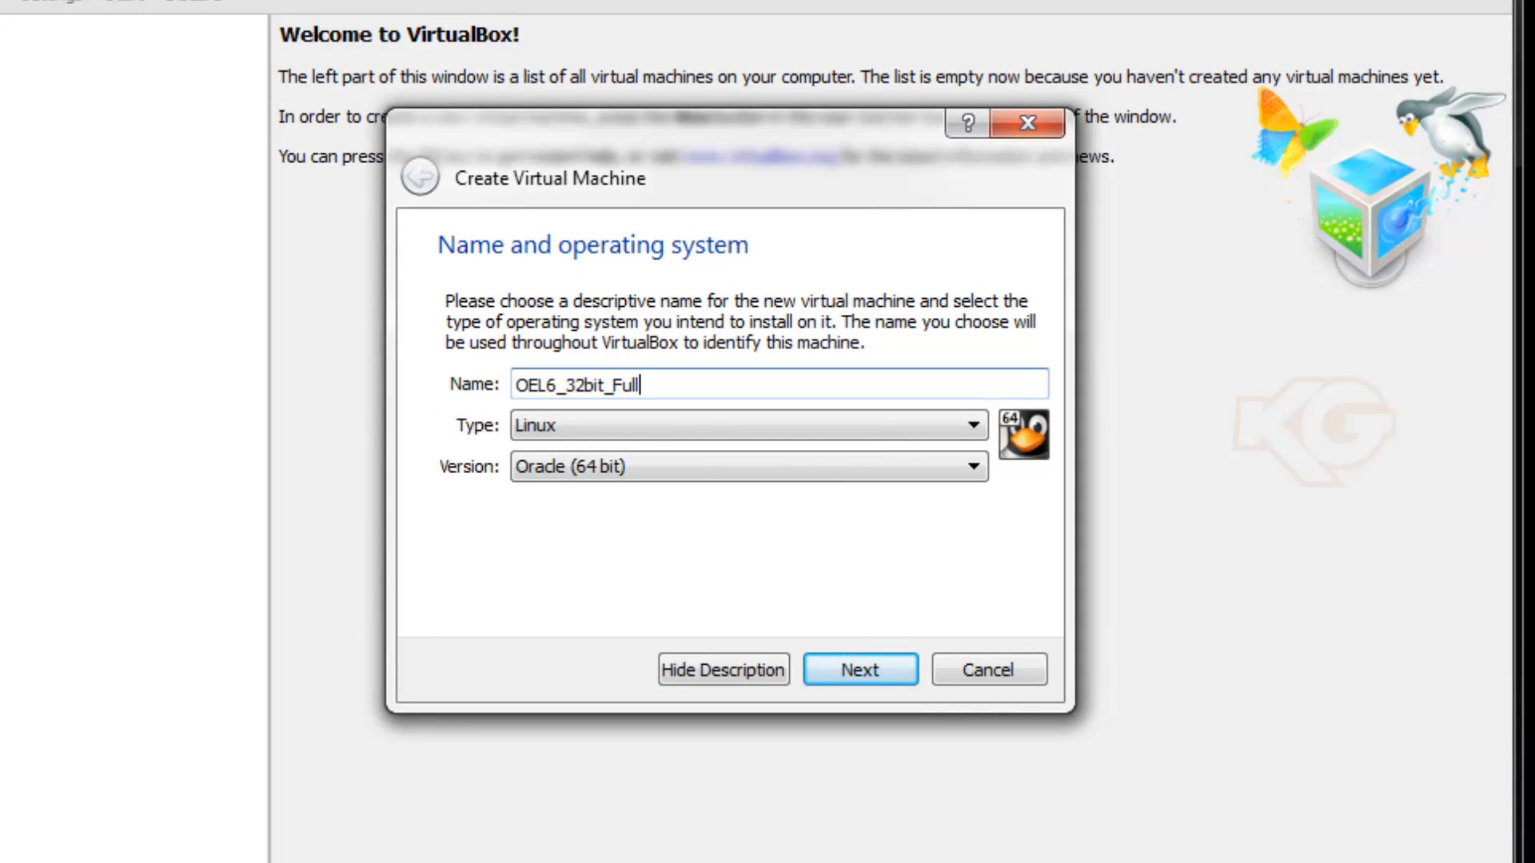
type("Desktop")
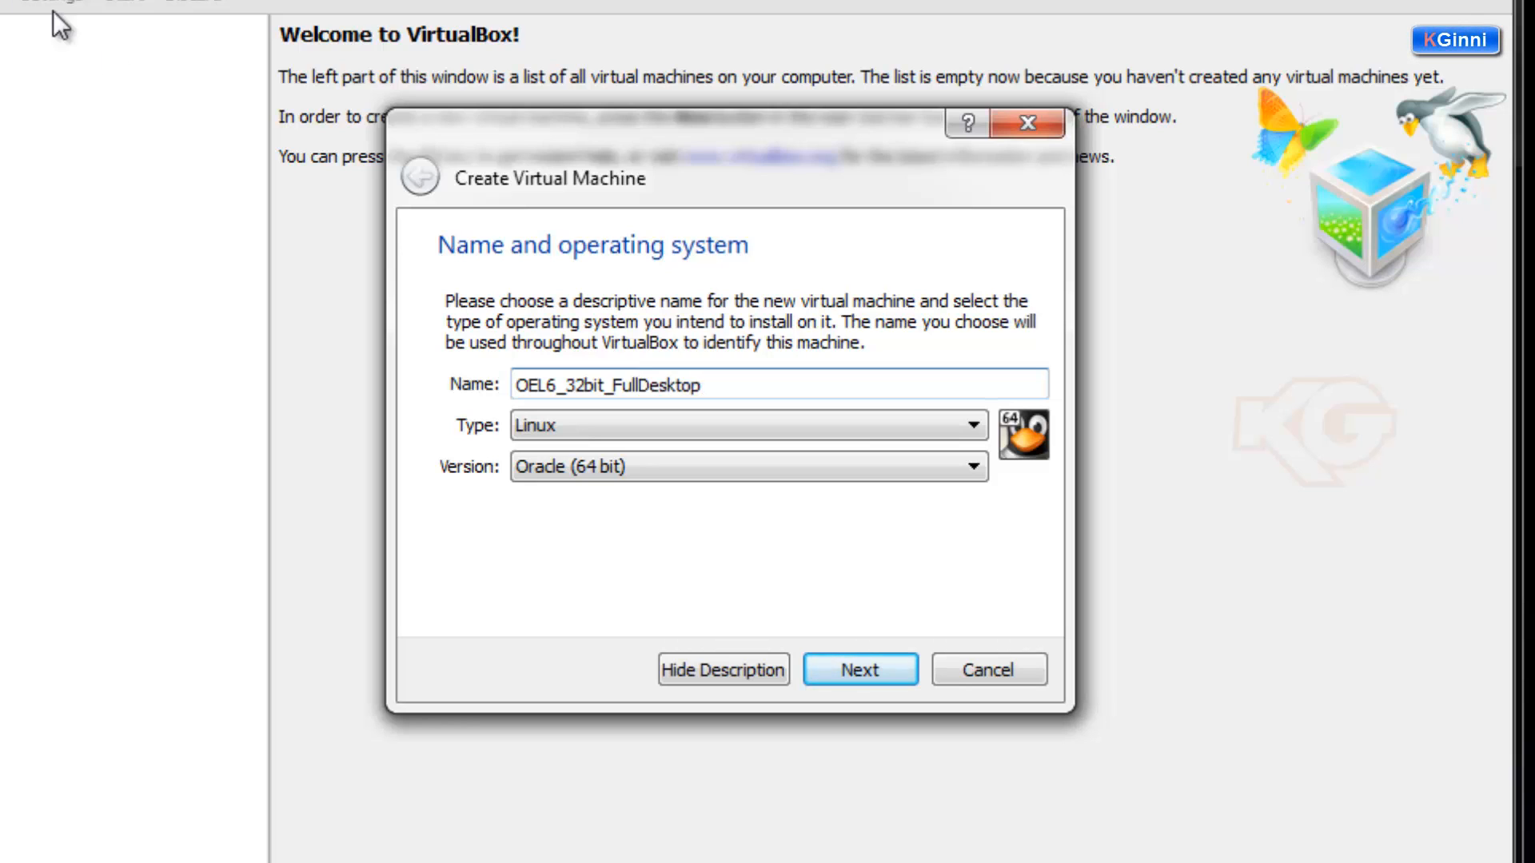
left_click_drag(722, 384, 513, 390)
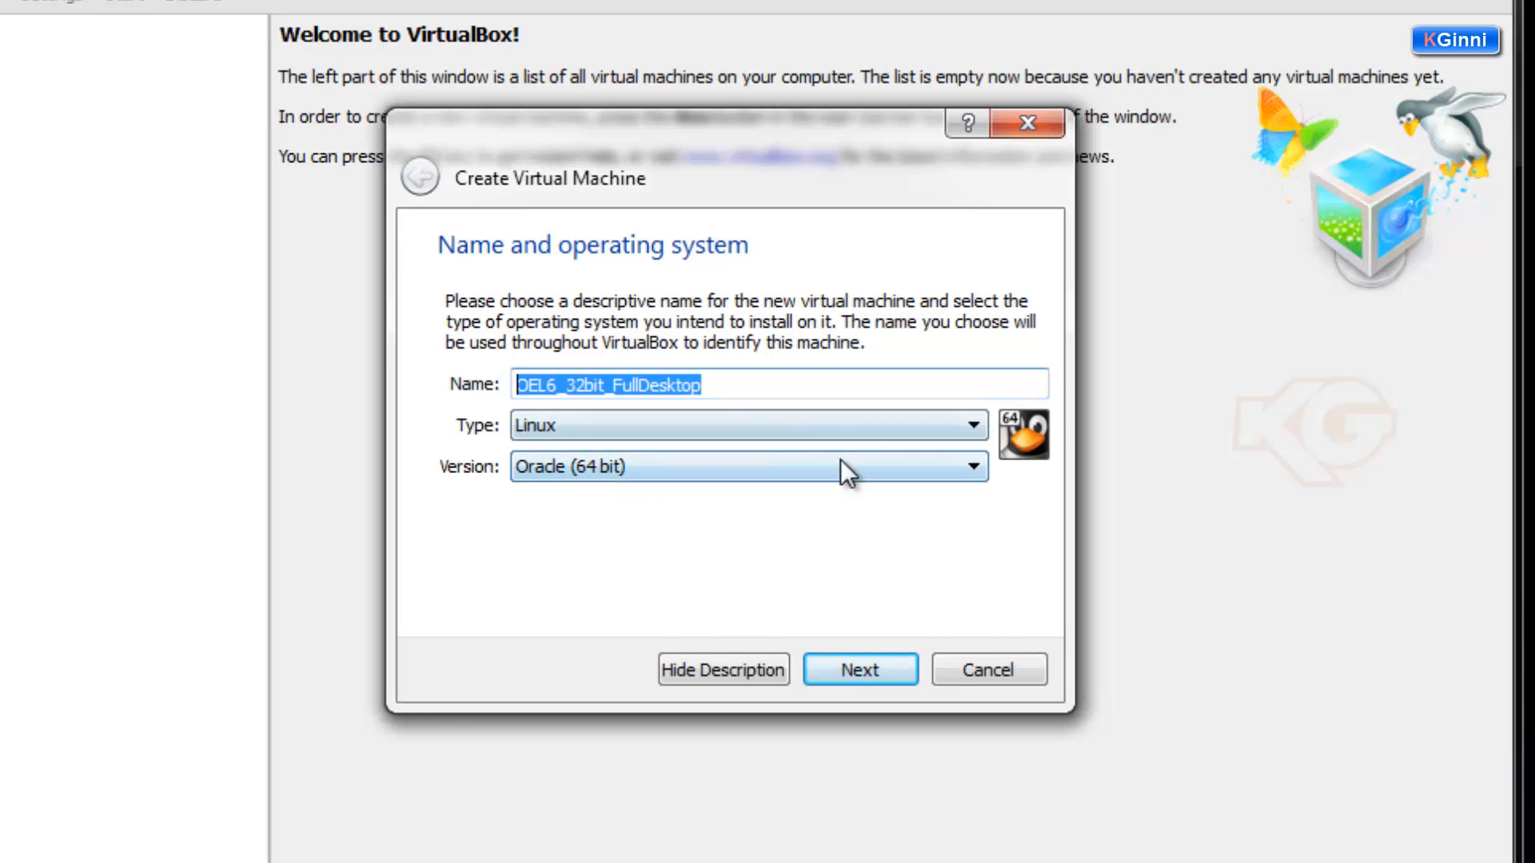
left_click(856, 676)
Allocate 3148 MB of memory to the virtual machine
left_click_drag(966, 410, 854, 407)
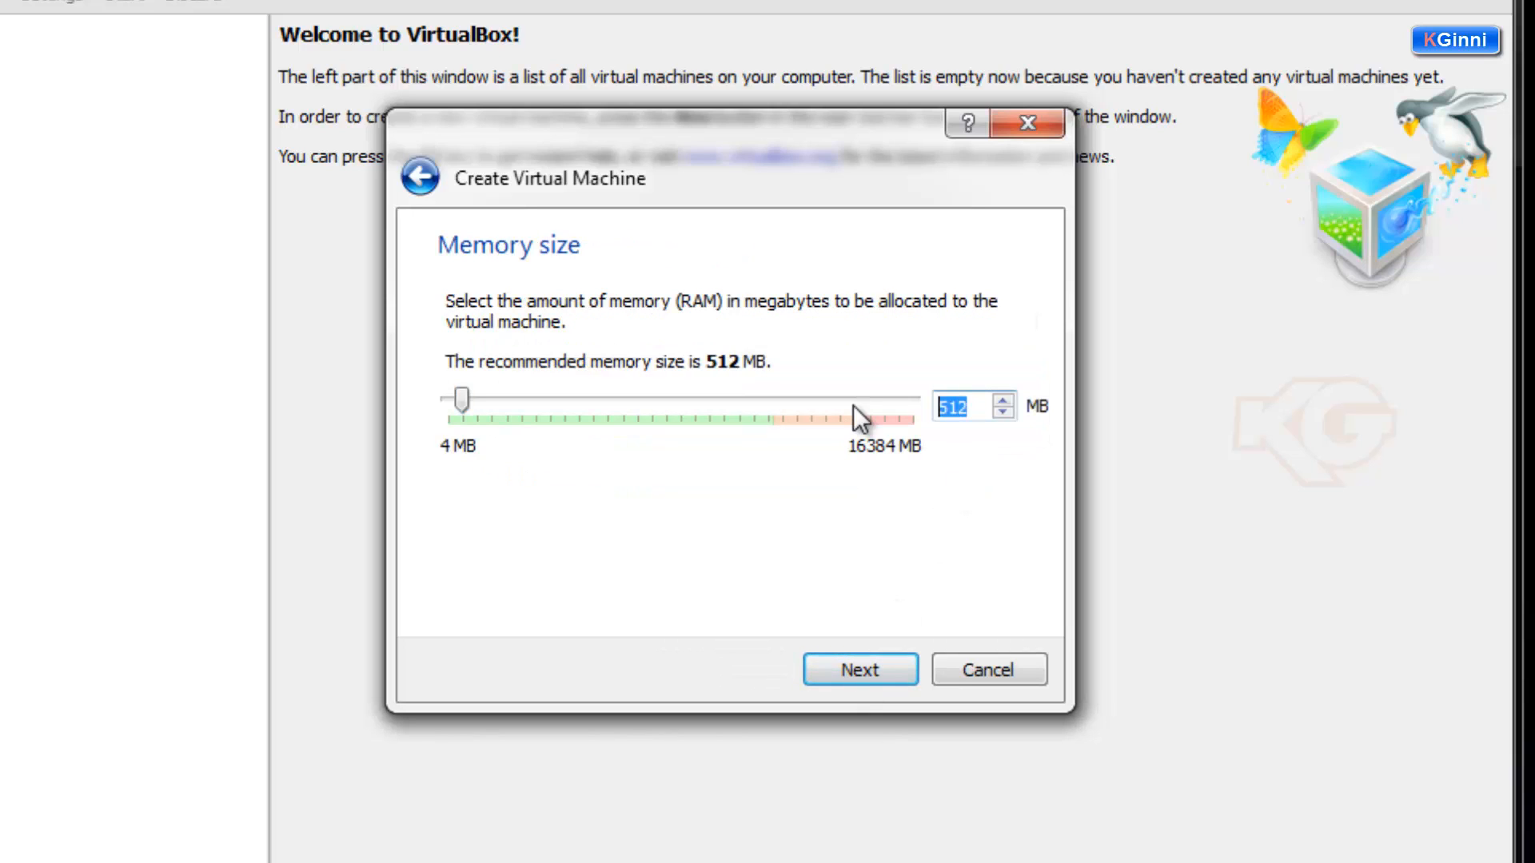
type("3148")
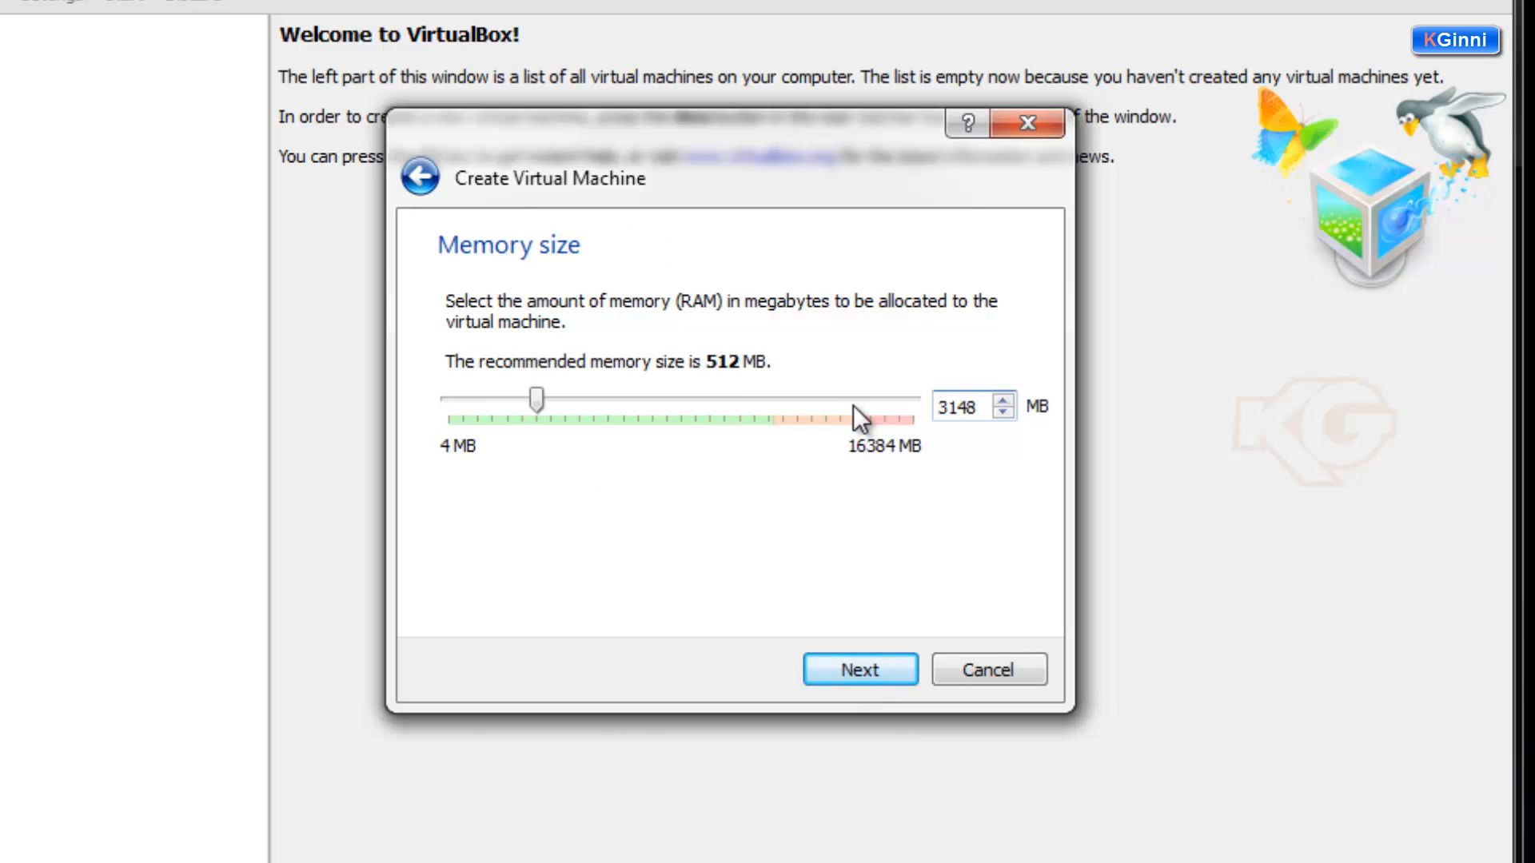
left_click(860, 680)
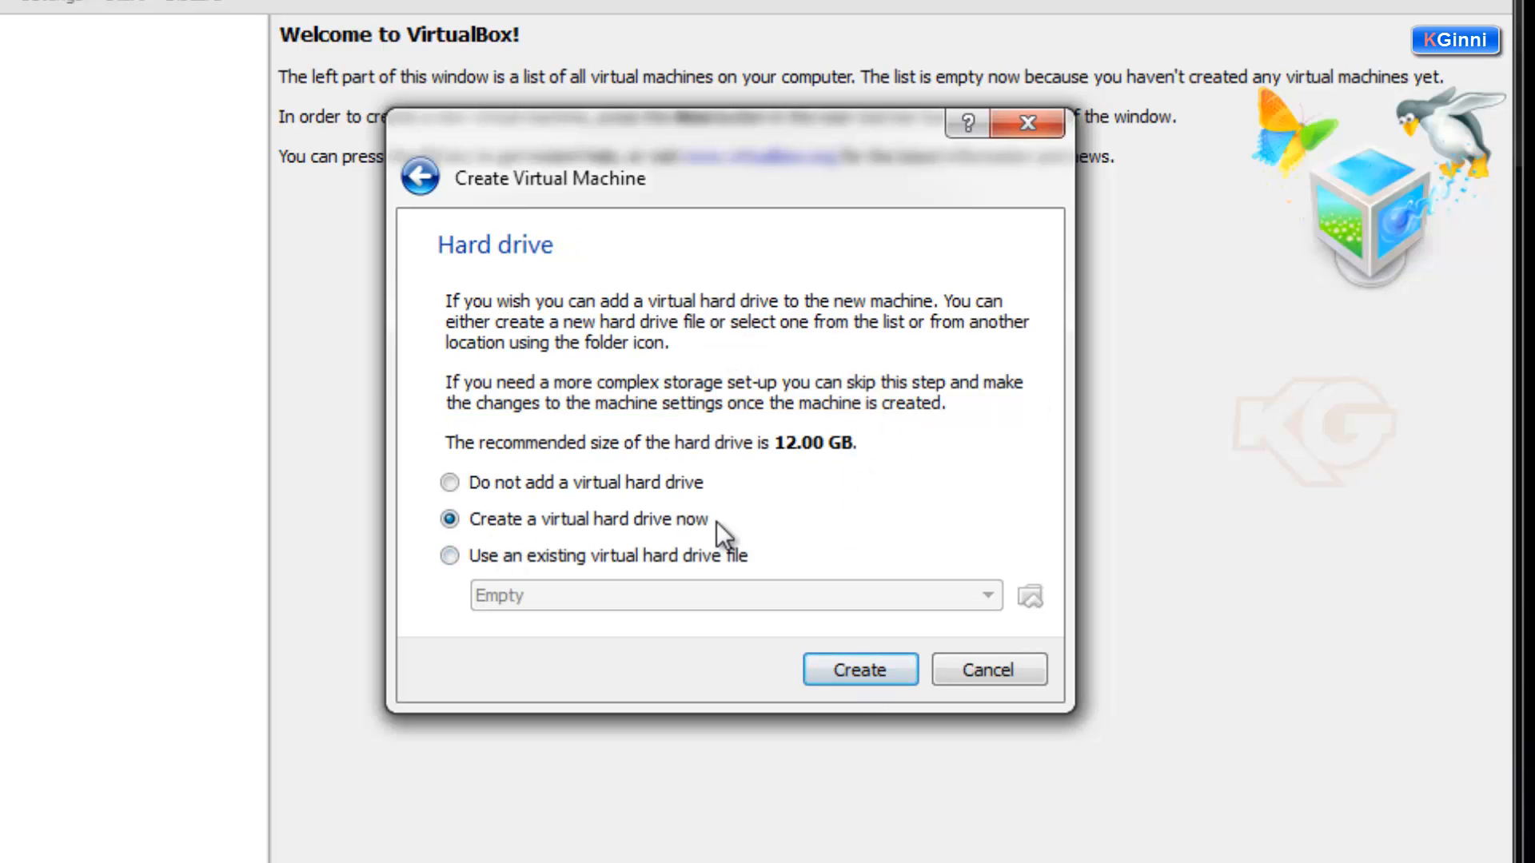
Create a fixed-size VDI virtual hard drive of 20.00 GB for the machine
left_click(821, 668)
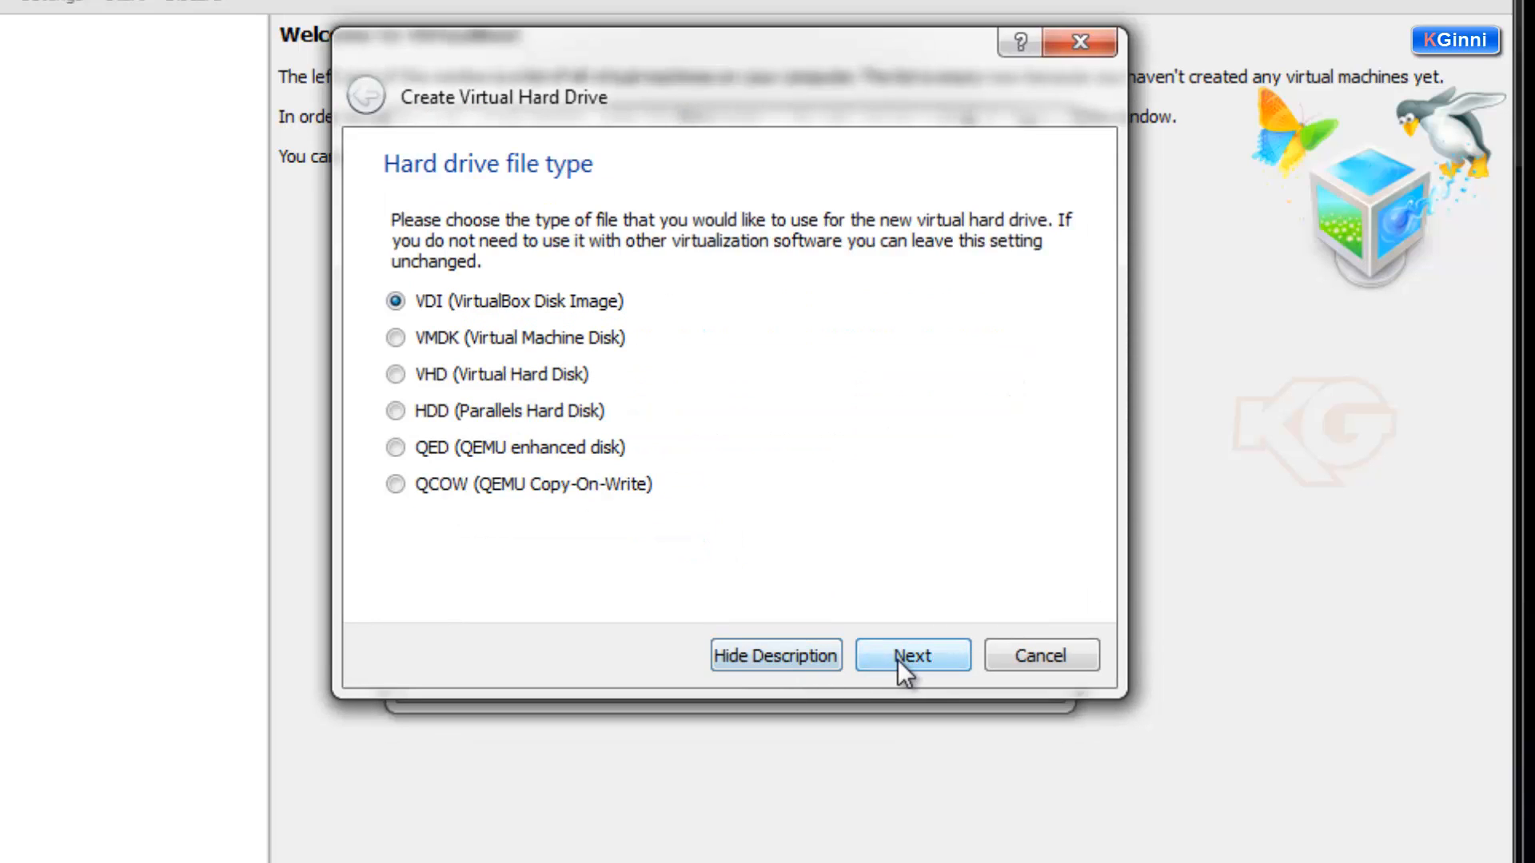
left_click(898, 659)
left_click(449, 469)
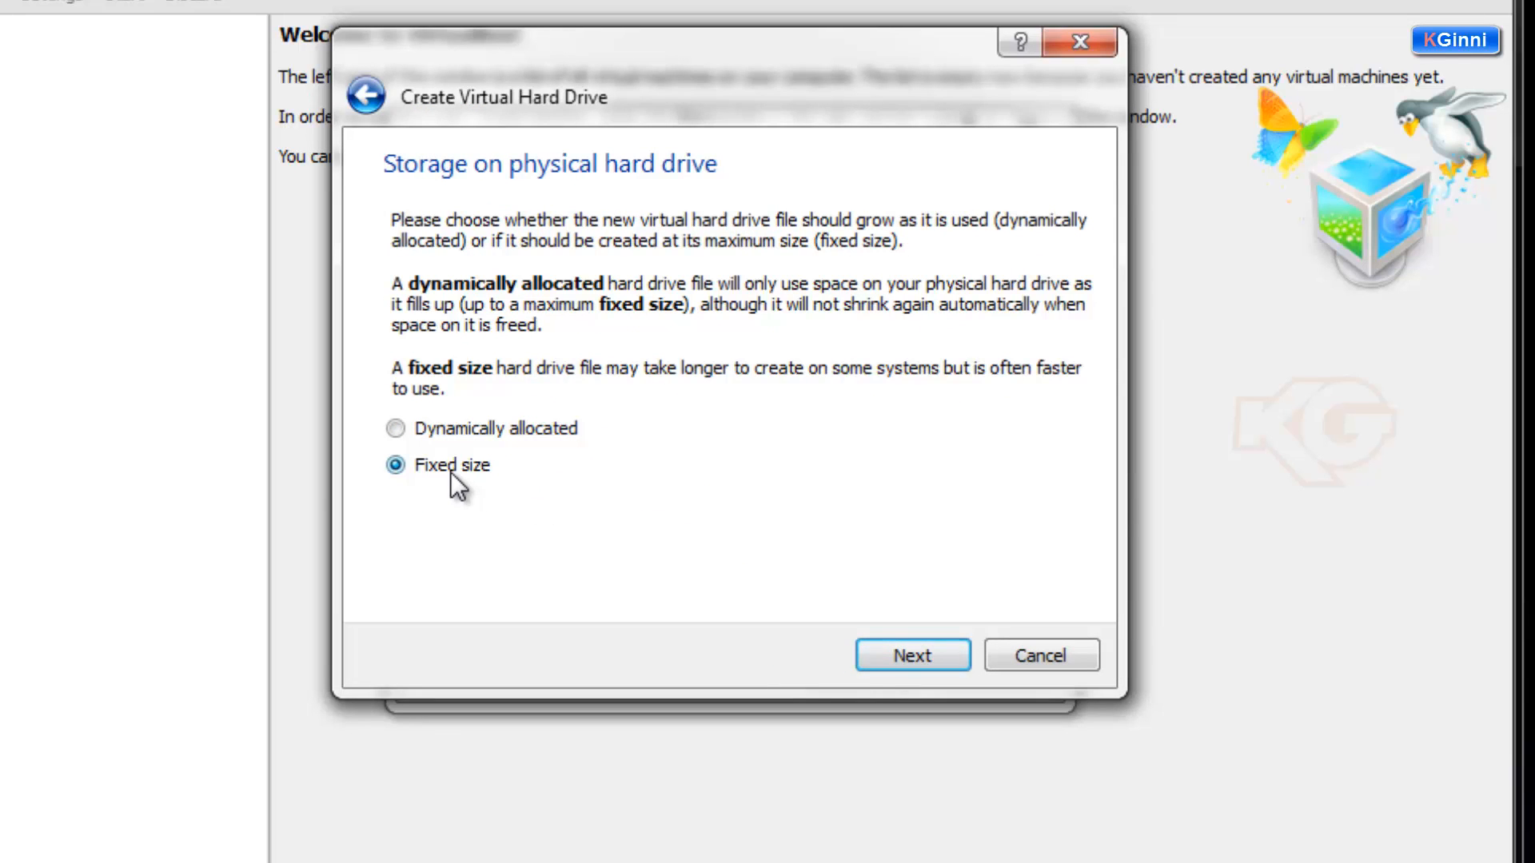
left_click(898, 651)
left_click_drag(1027, 396, 1046, 400)
type("20.00 GB")
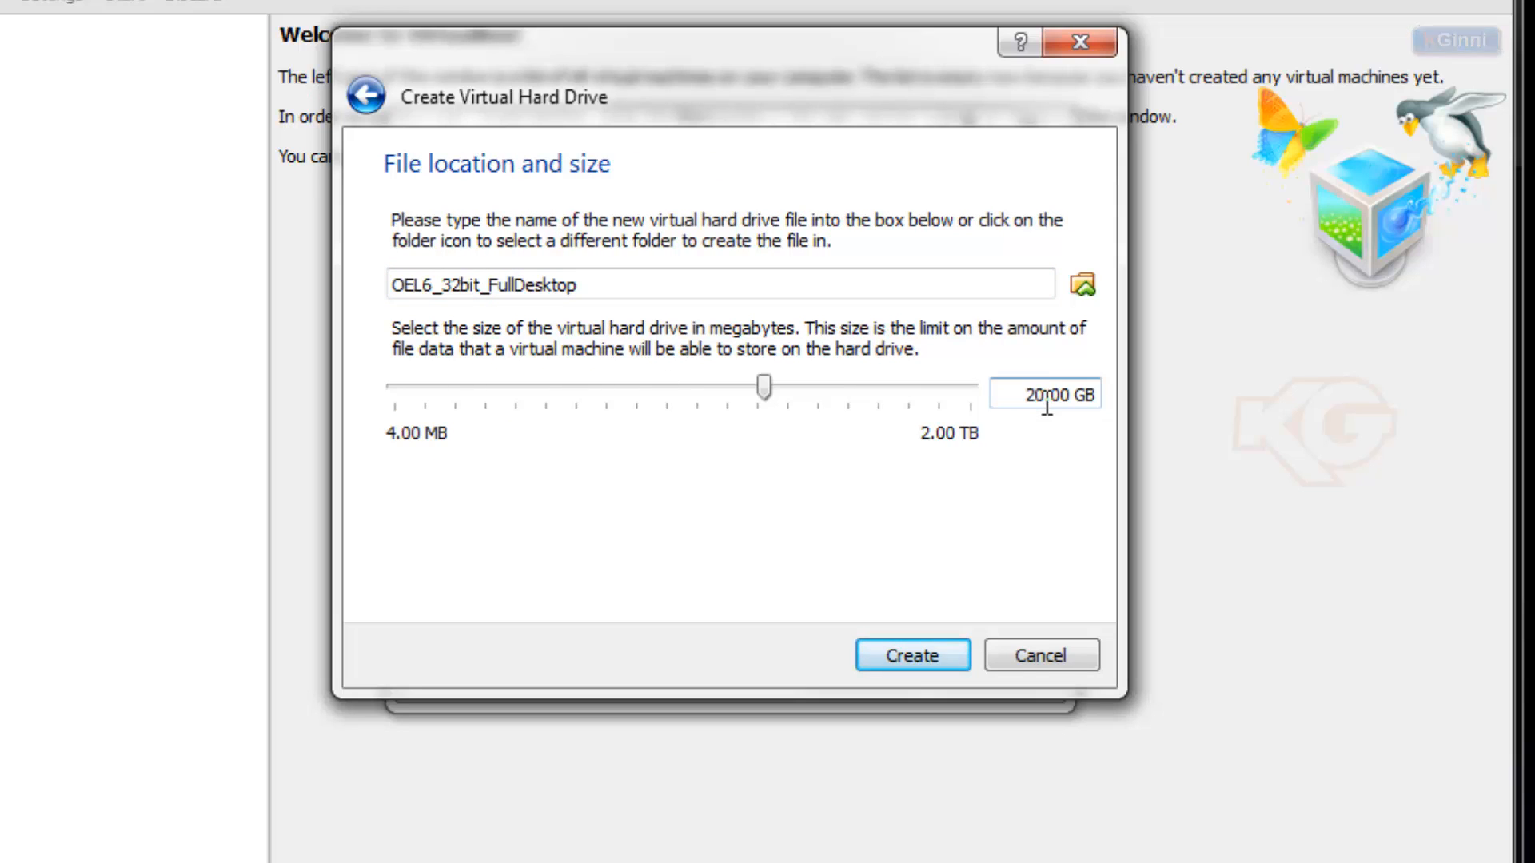
left_click(917, 647)
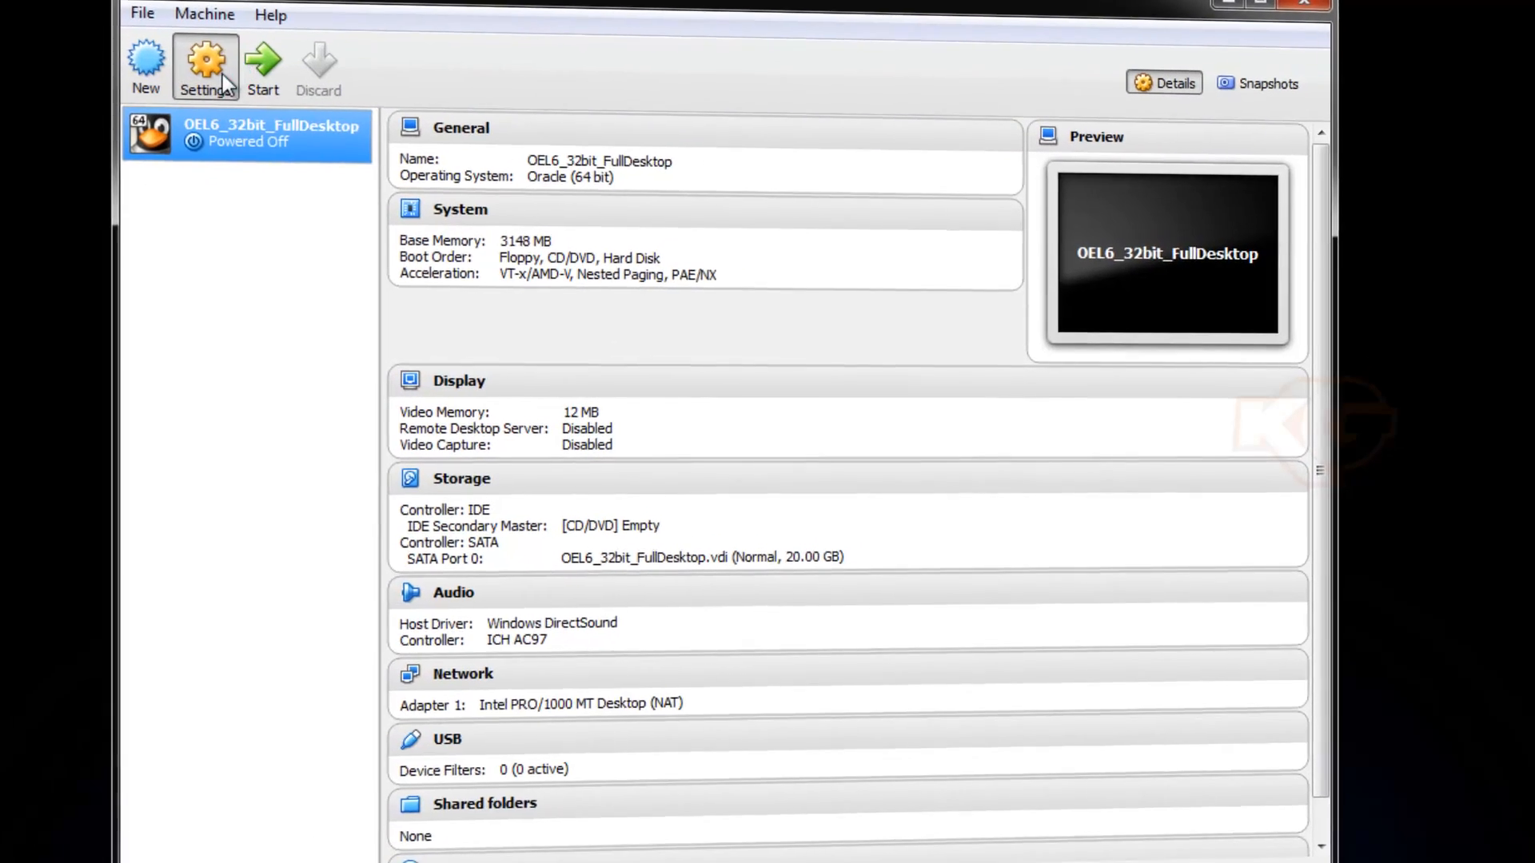
Load the OEL6Update6_32bit disc image into the machine's empty IDE optical drive and save the settings
left_click(222, 74)
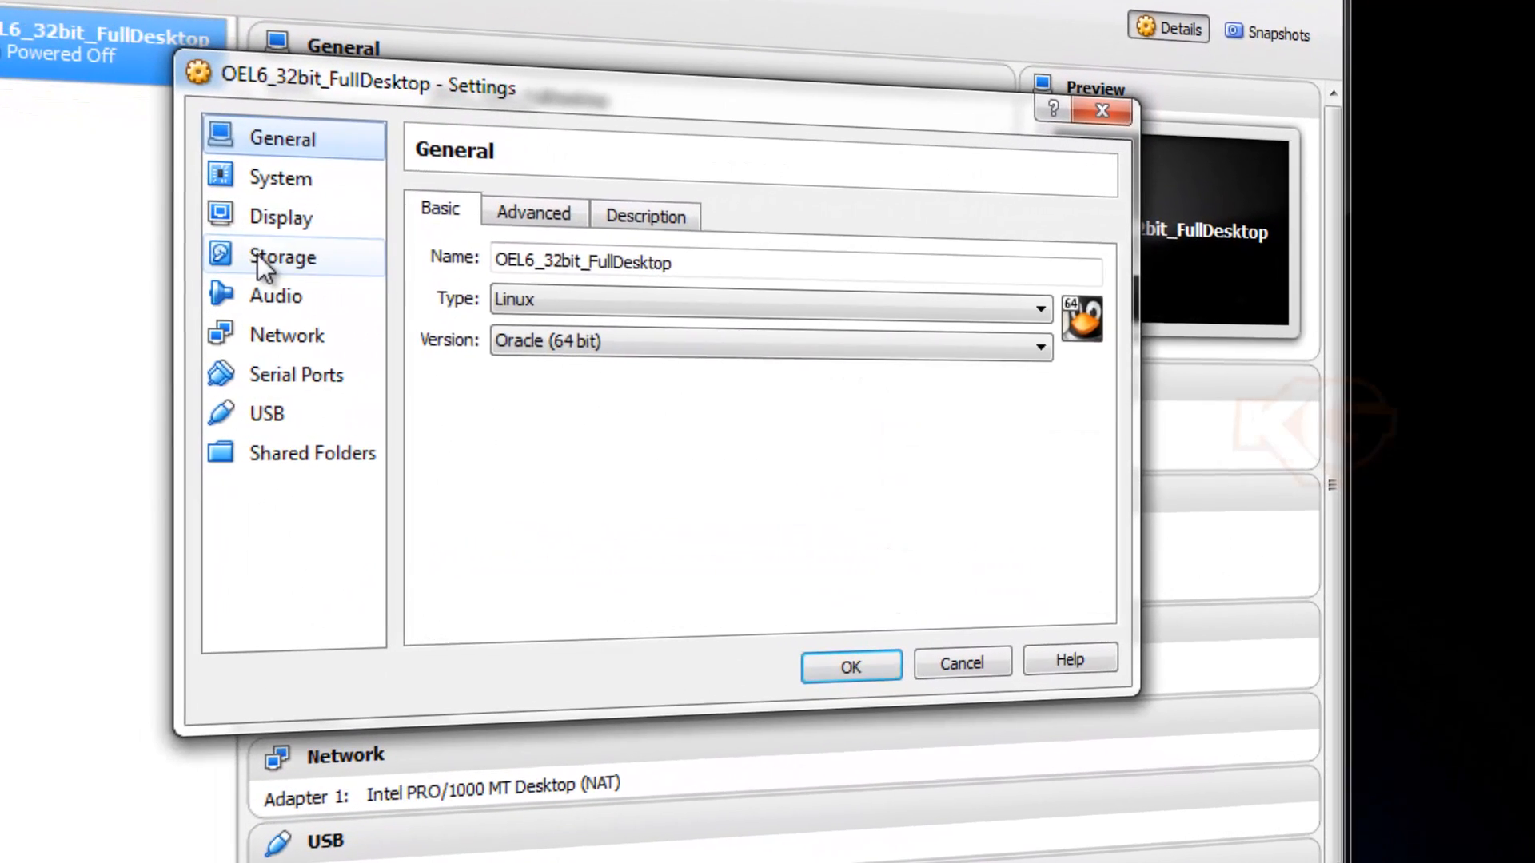
left_click(258, 254)
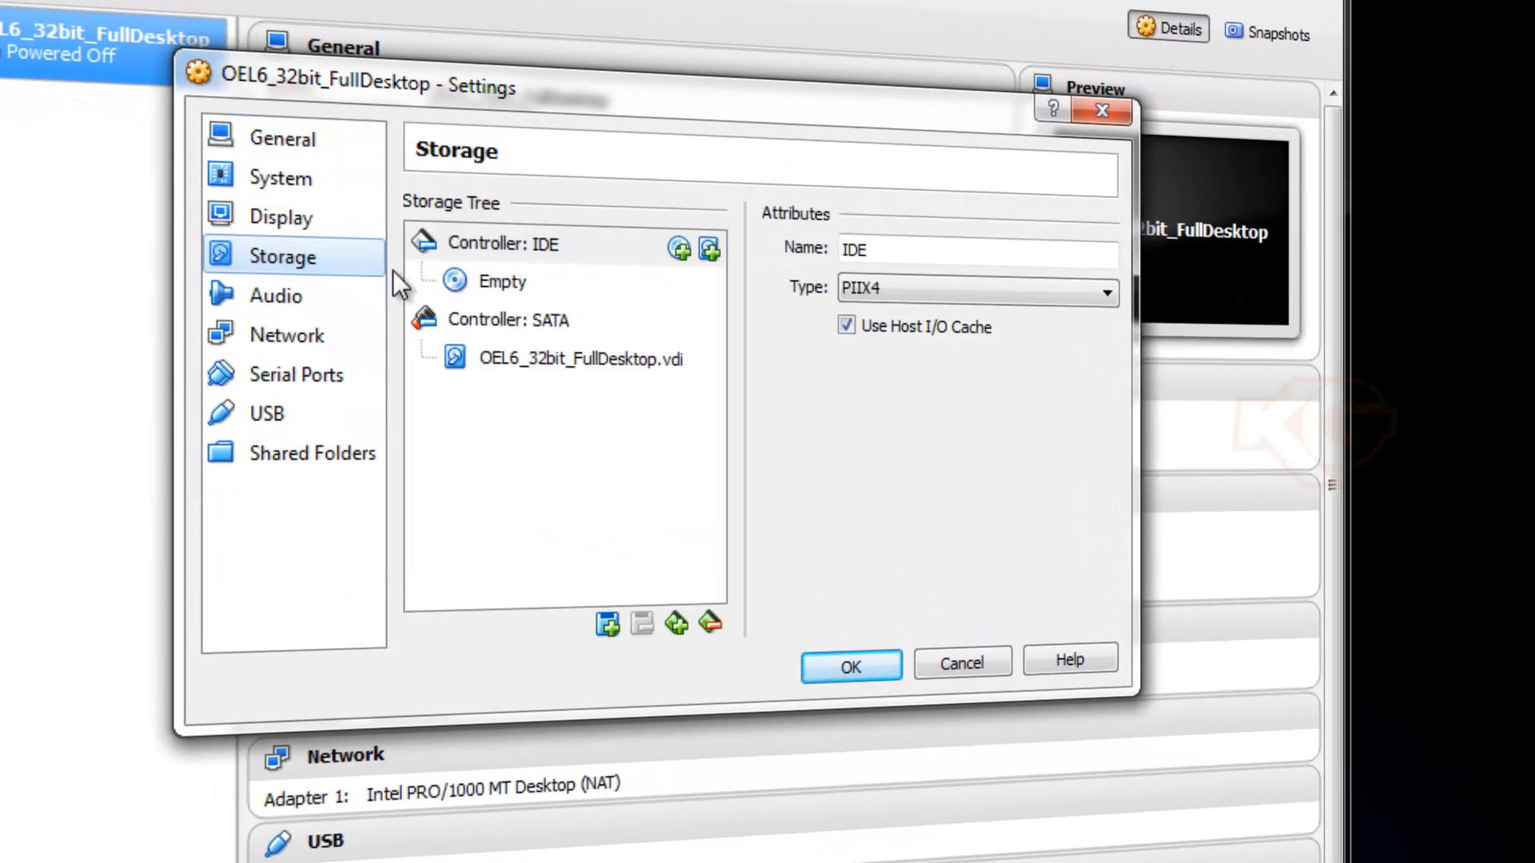
left_click(483, 283)
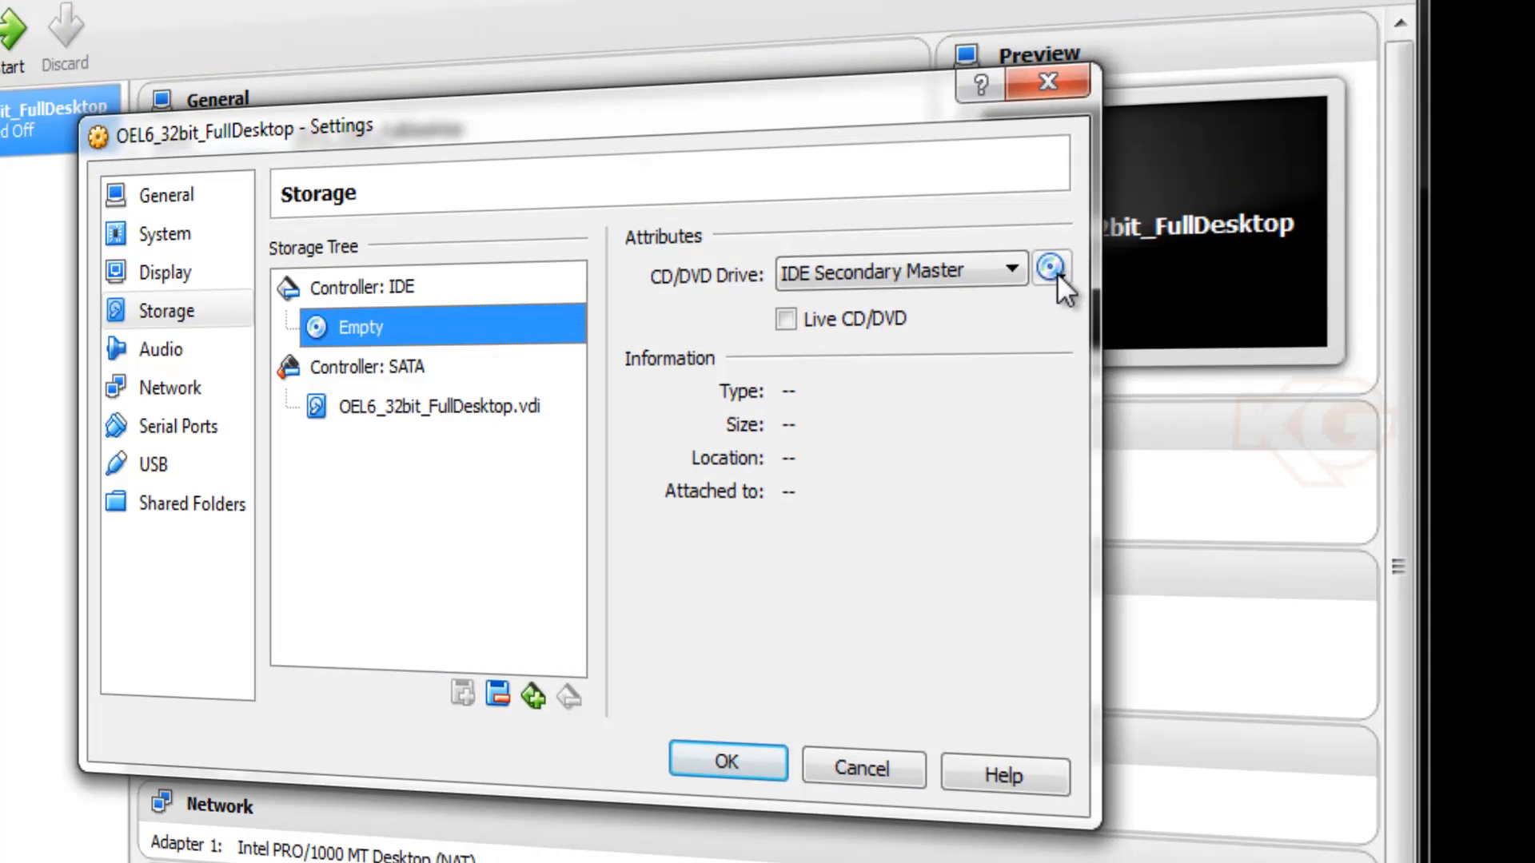
left_click(1057, 272)
left_click(1054, 309)
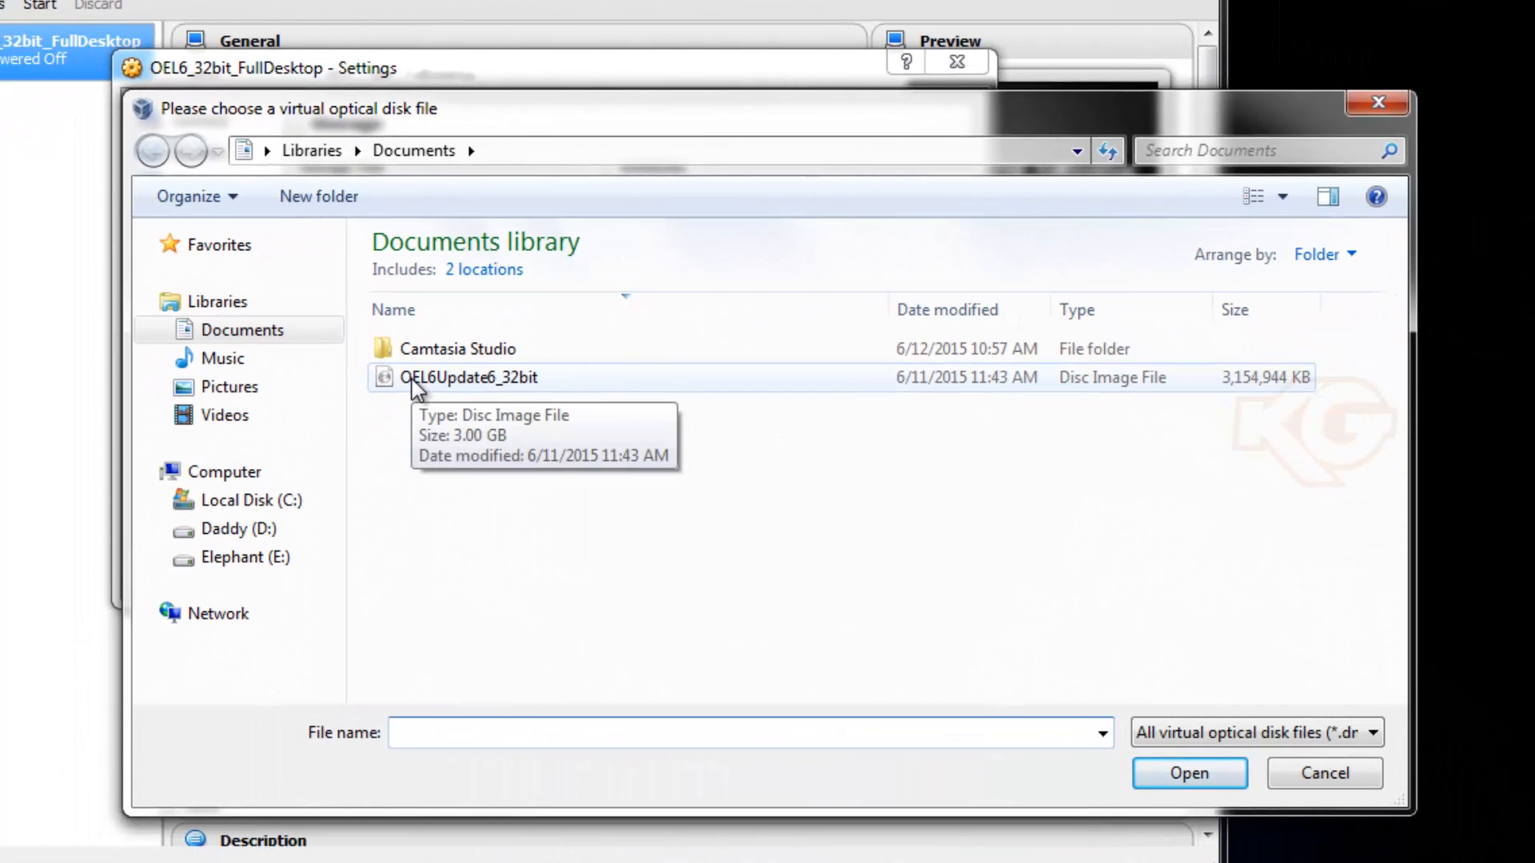
left_click(413, 384)
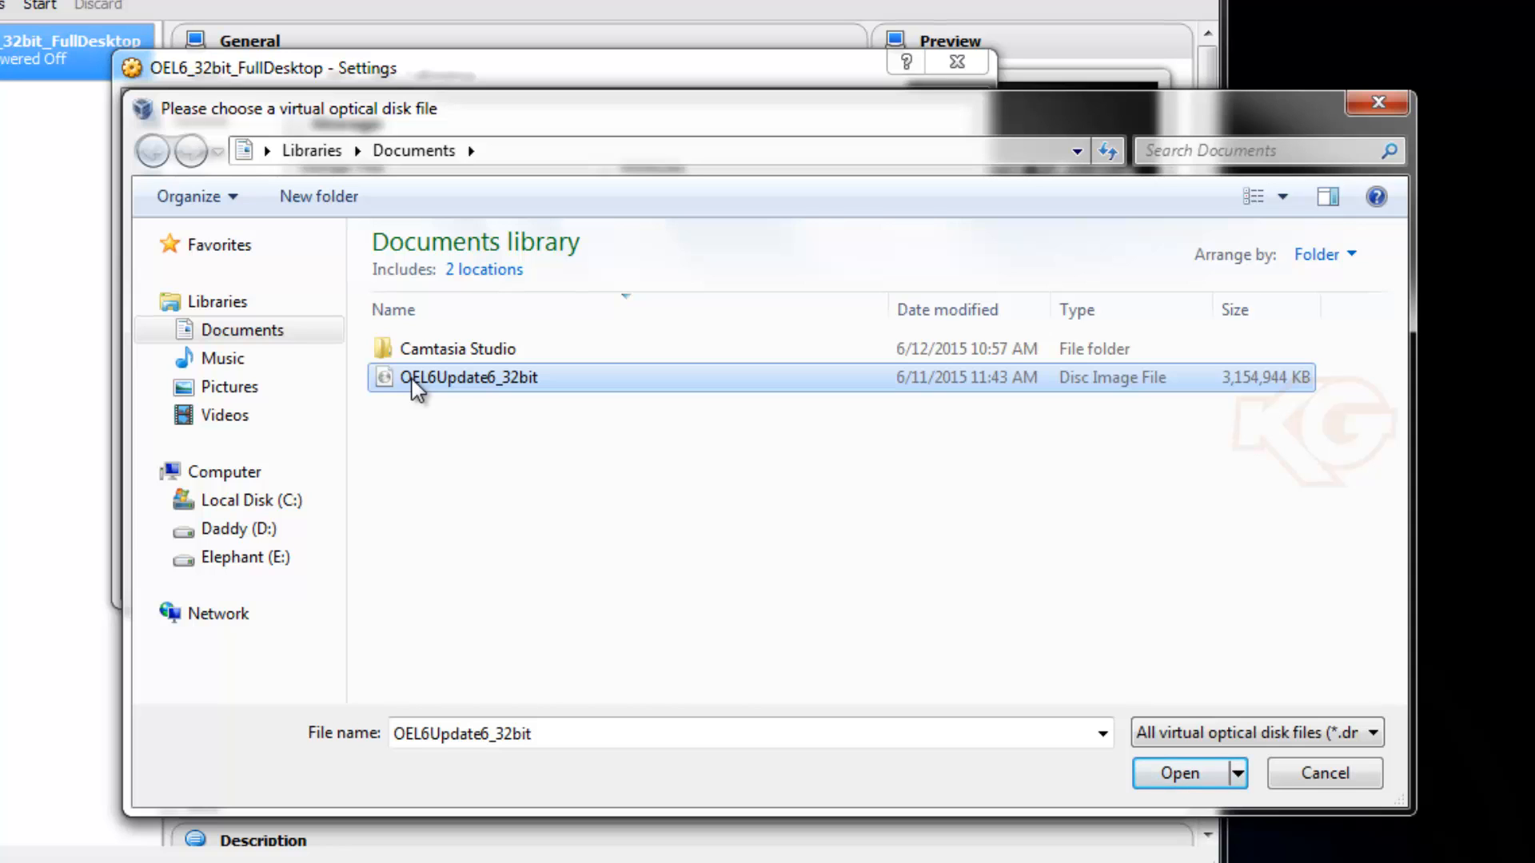
double_click(413, 383)
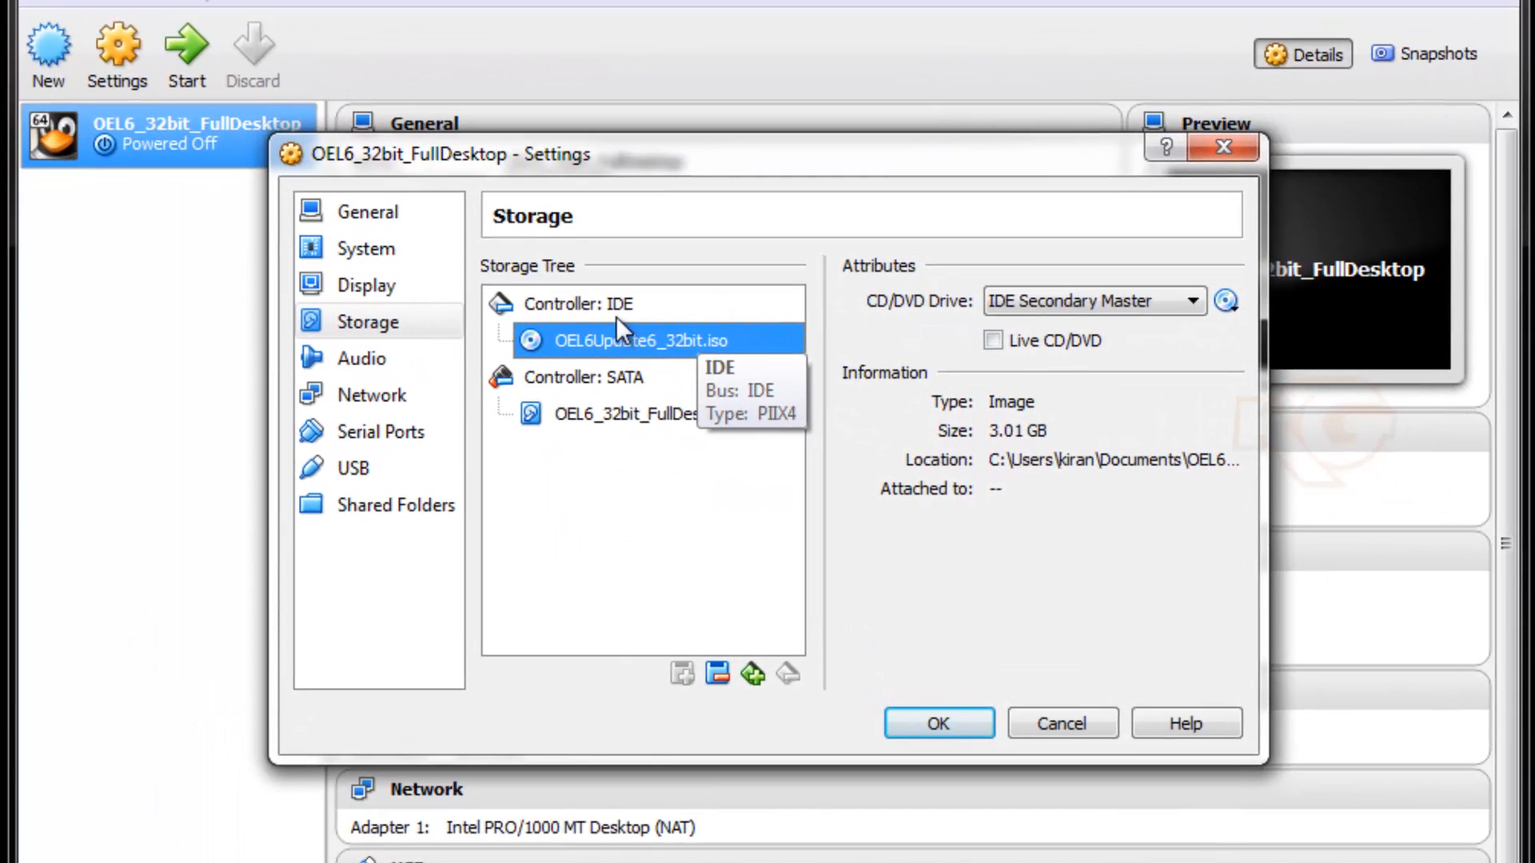
left_click(927, 722)
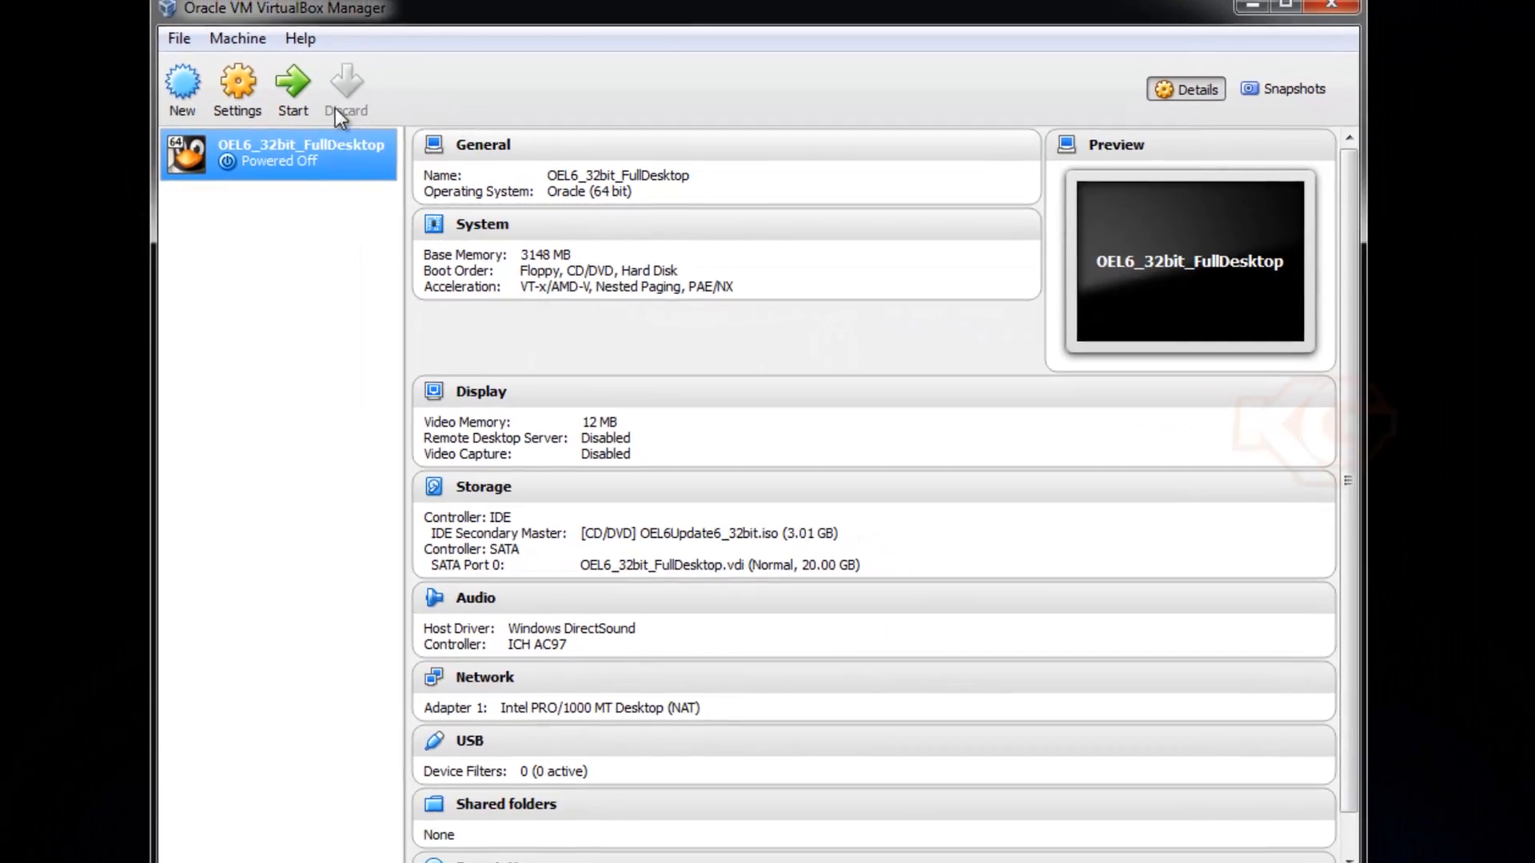
Start the virtual machine, boot into "Install or upgrade an existing system" and skip the media test
left_click(292, 83)
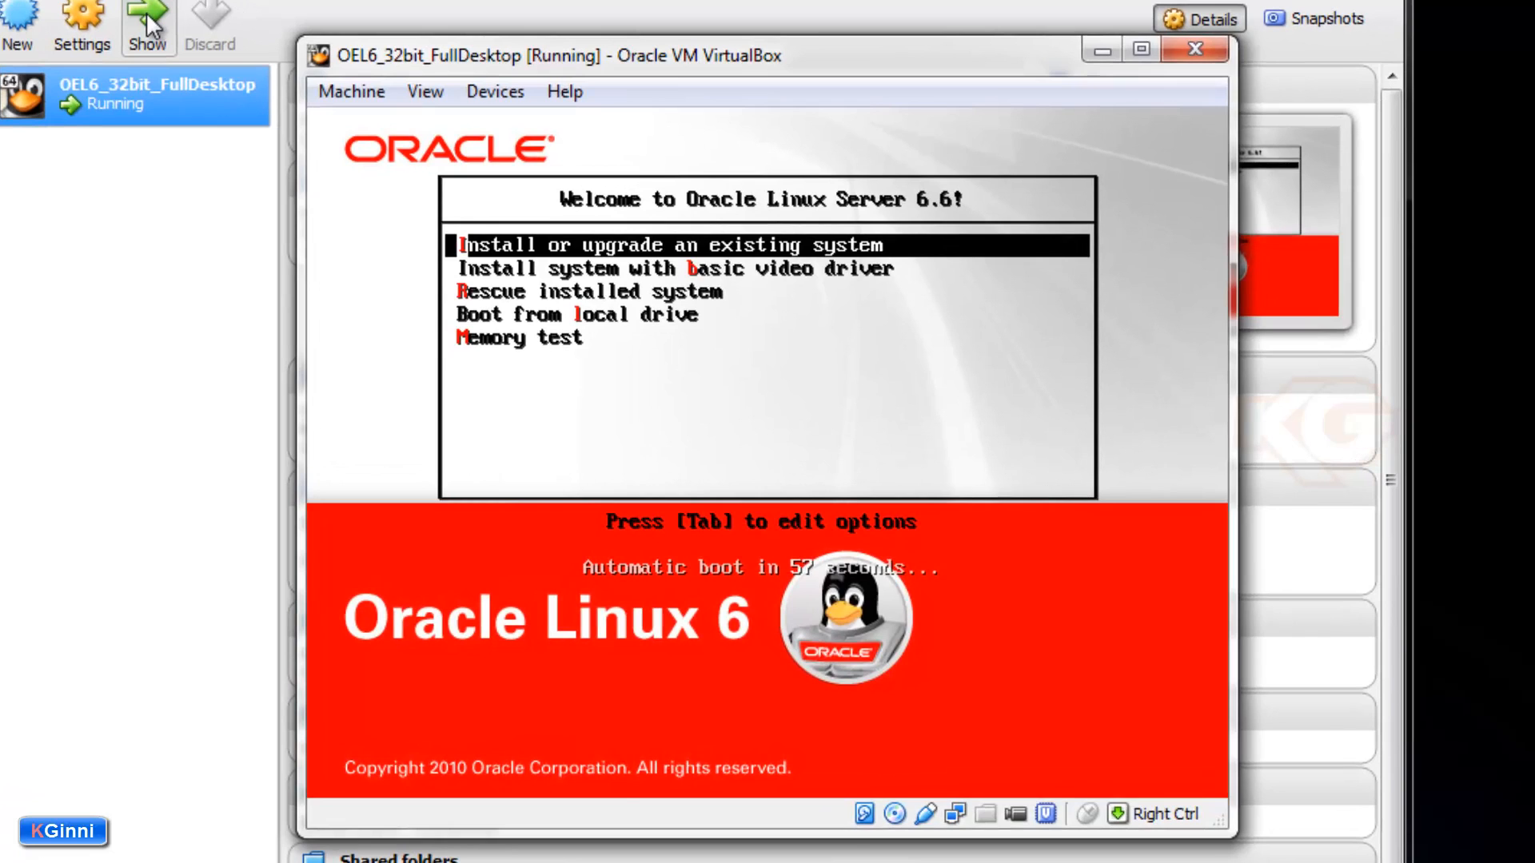
key("Return")
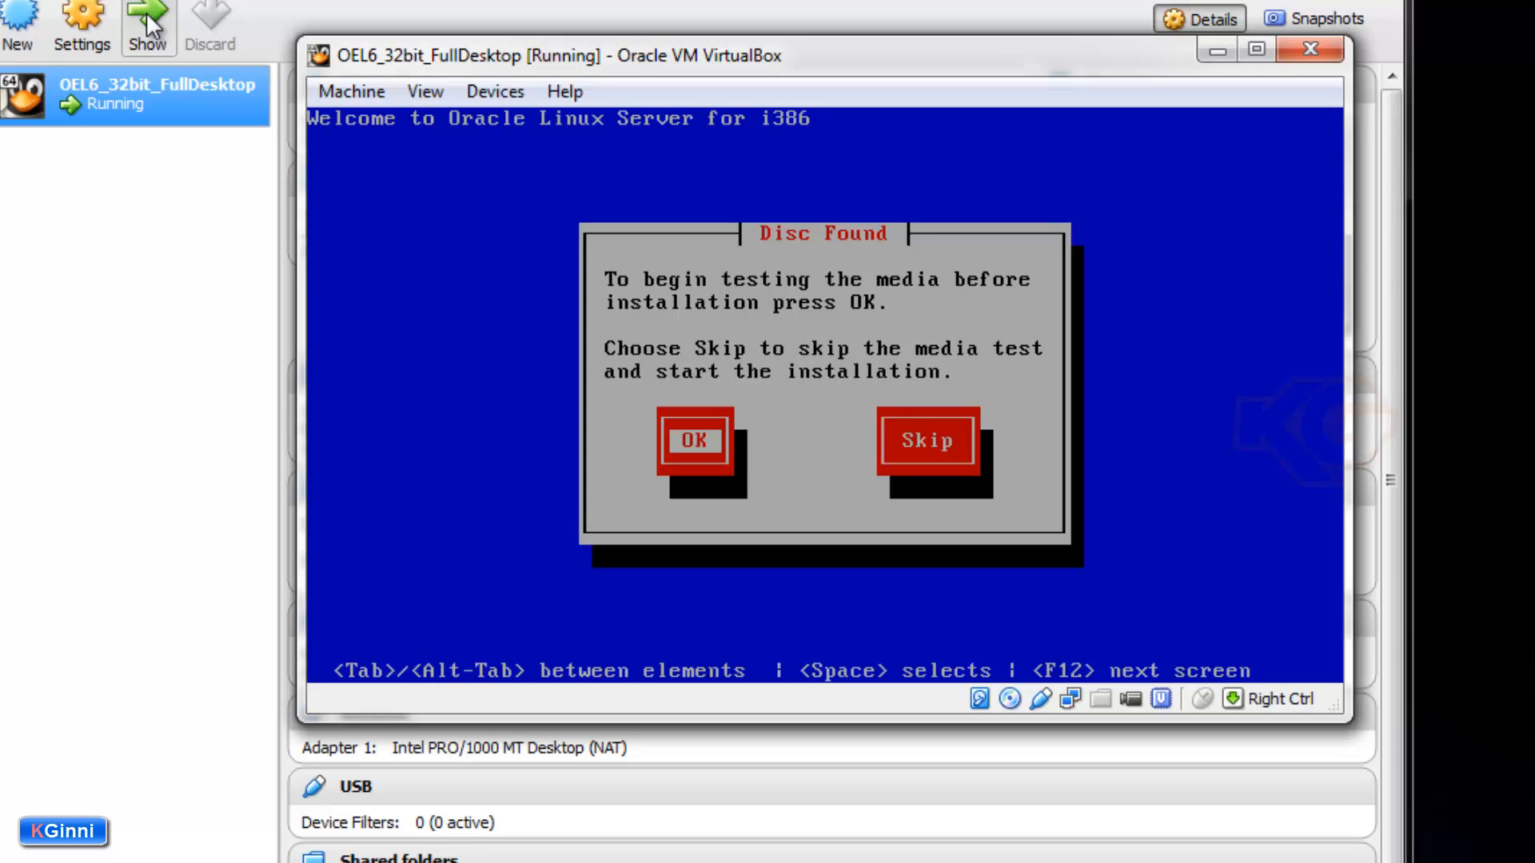
key("Tab")
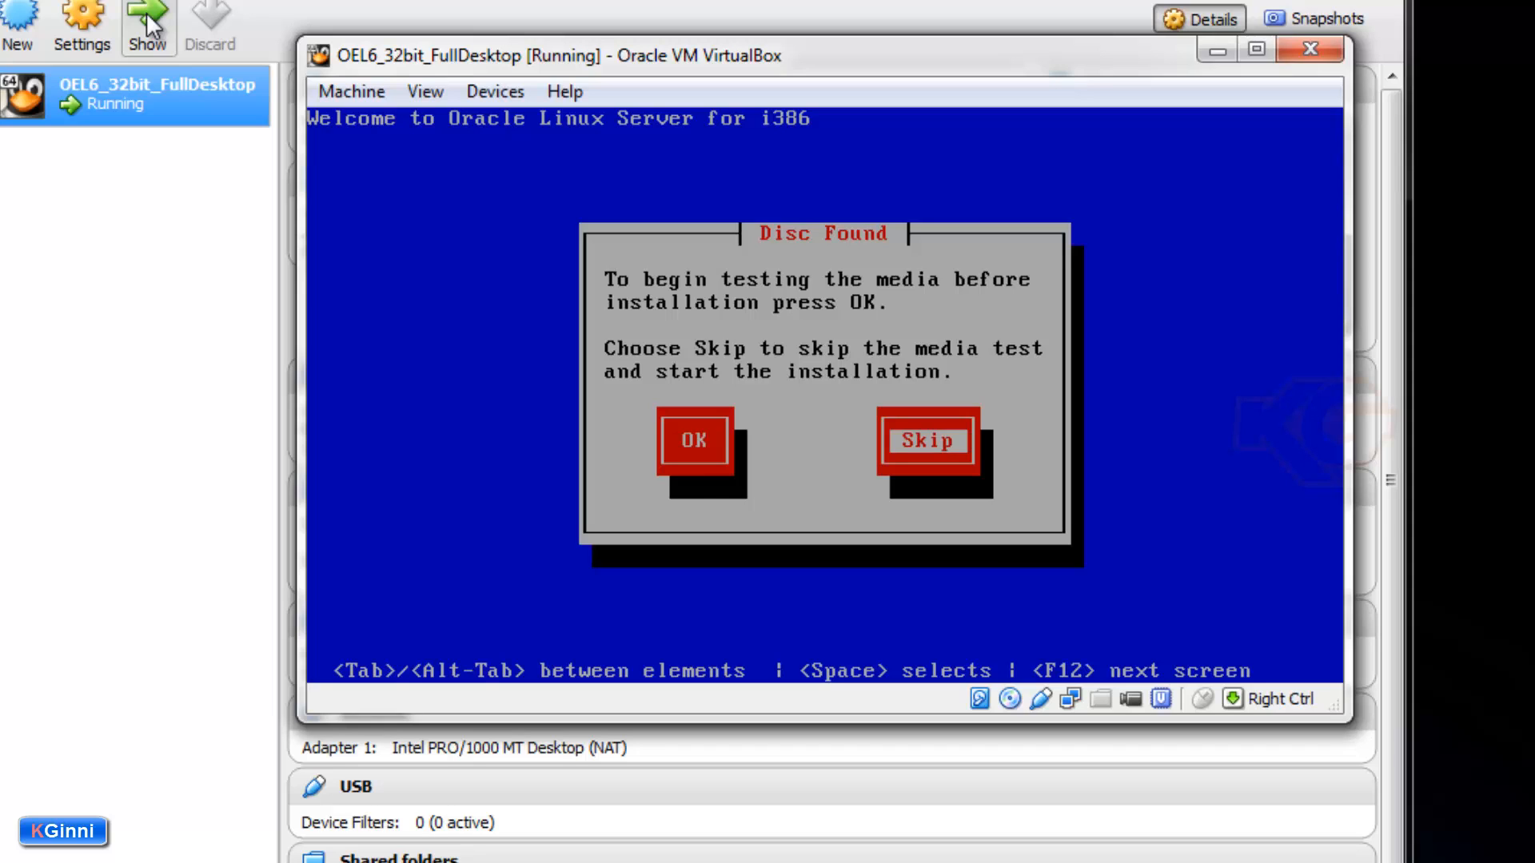
key("Return")
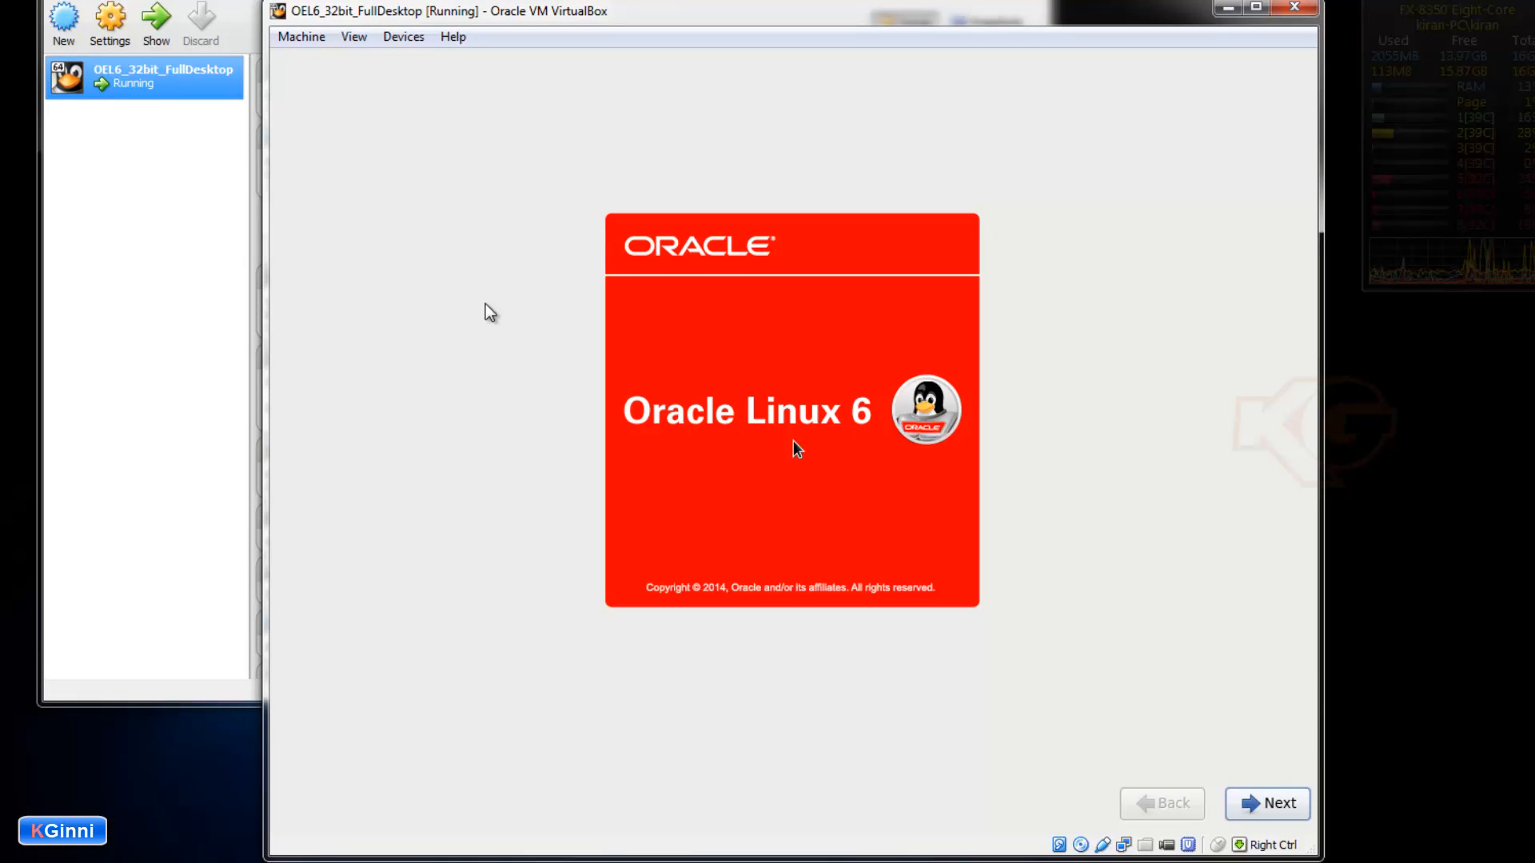
Begin the installer with English as the installation language and U.S. English as the keyboard
left_click(1254, 806)
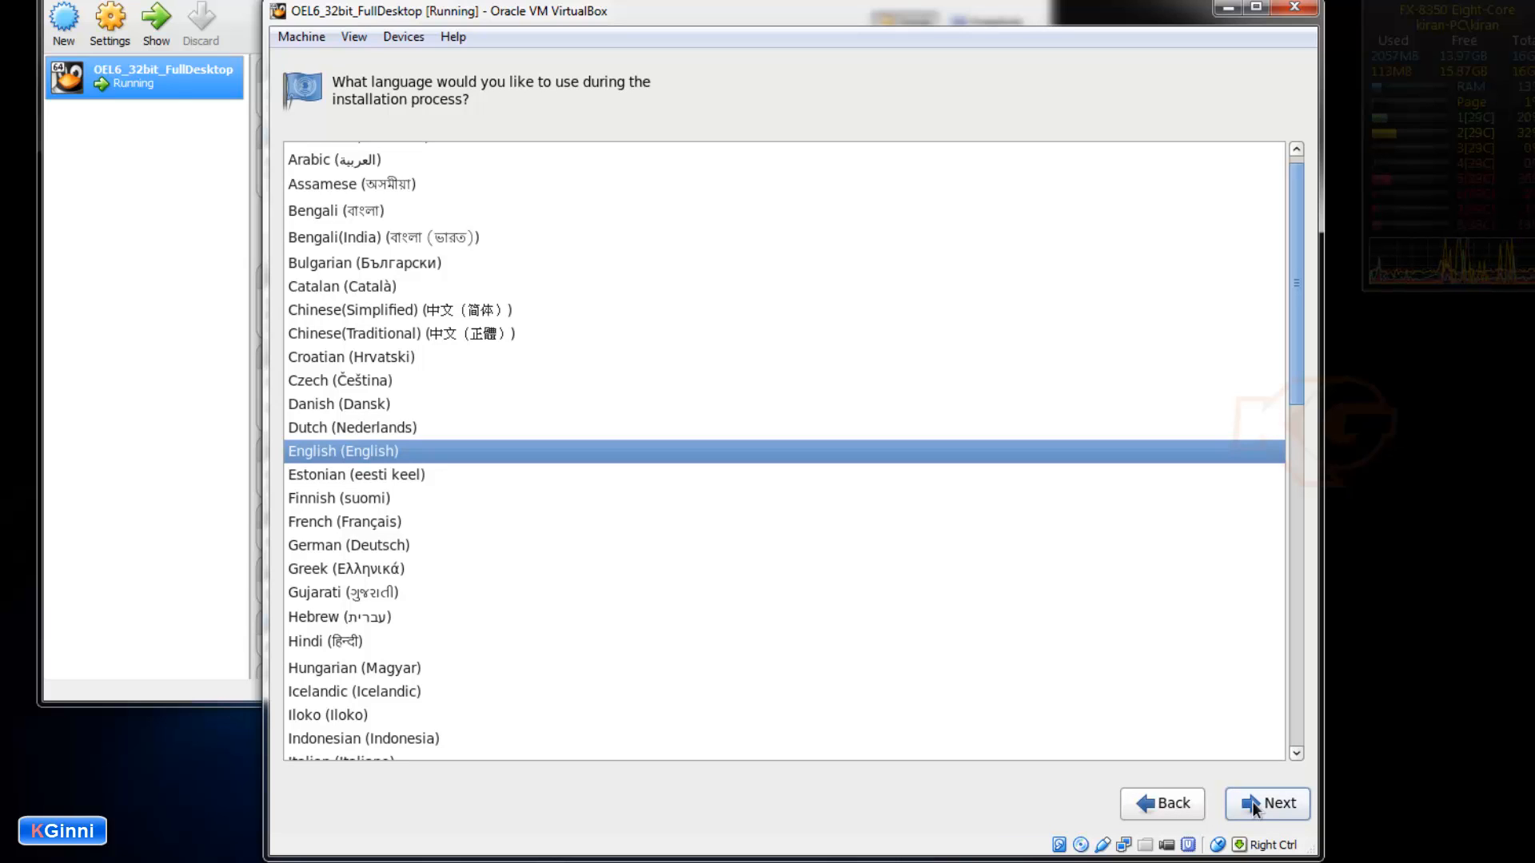
left_click(1251, 800)
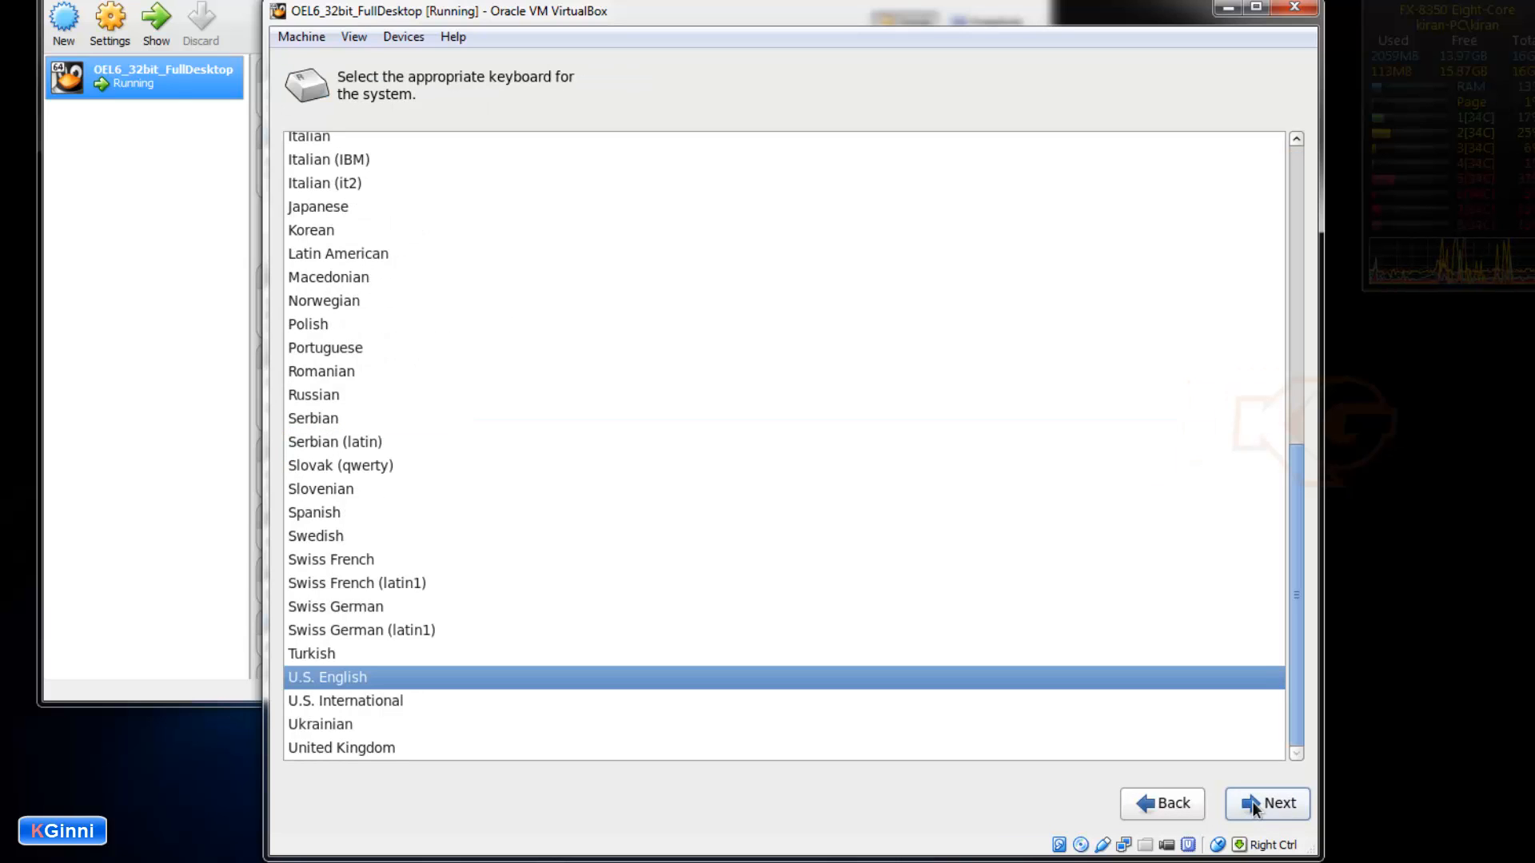
left_click(1251, 801)
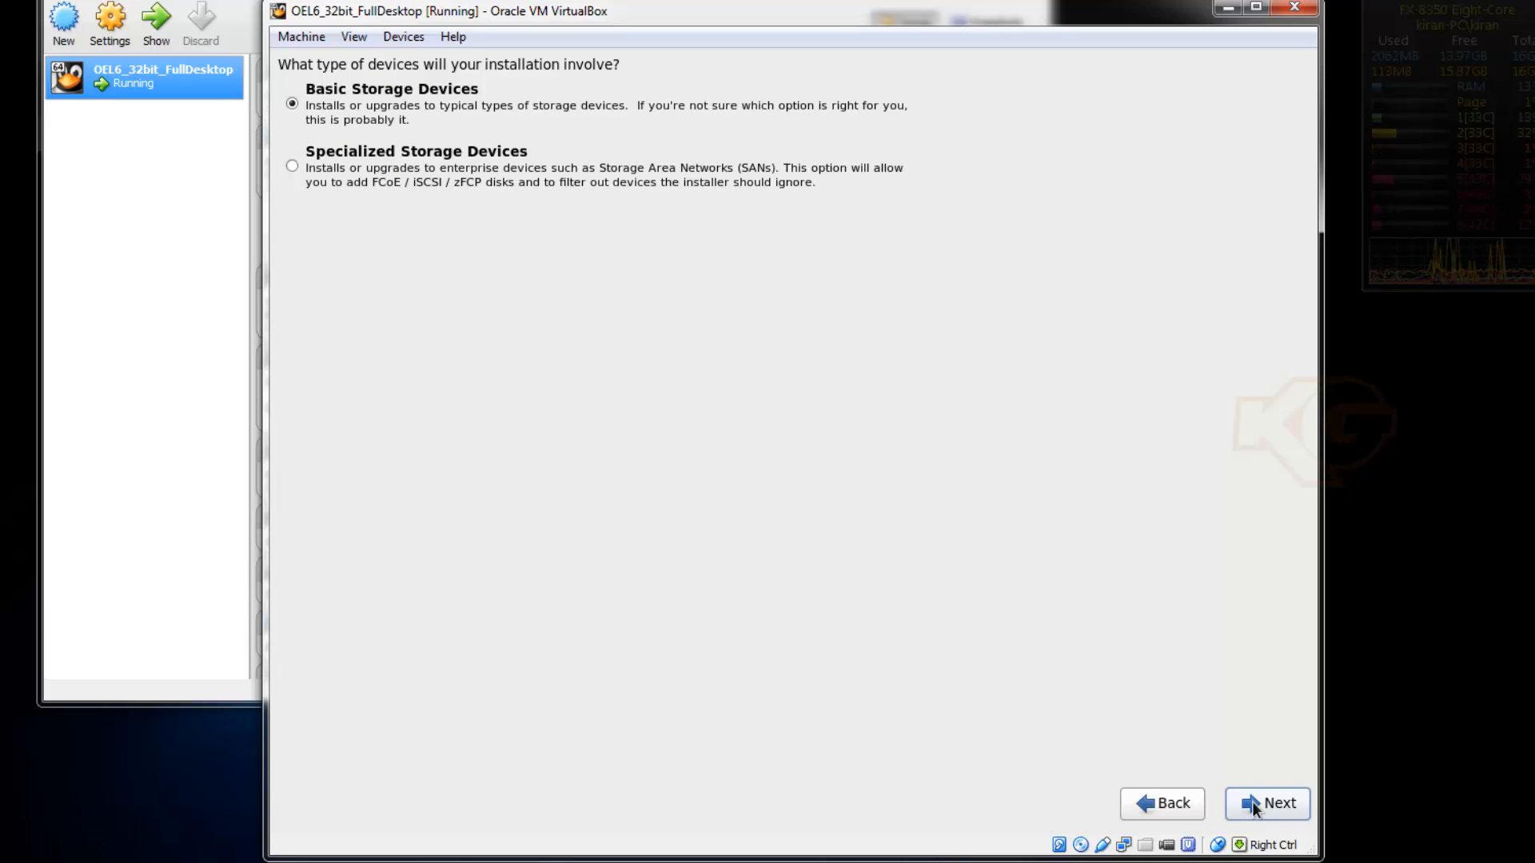
Install to Basic Storage Devices and discard any data on the virtual hard disk
left_click(1252, 801)
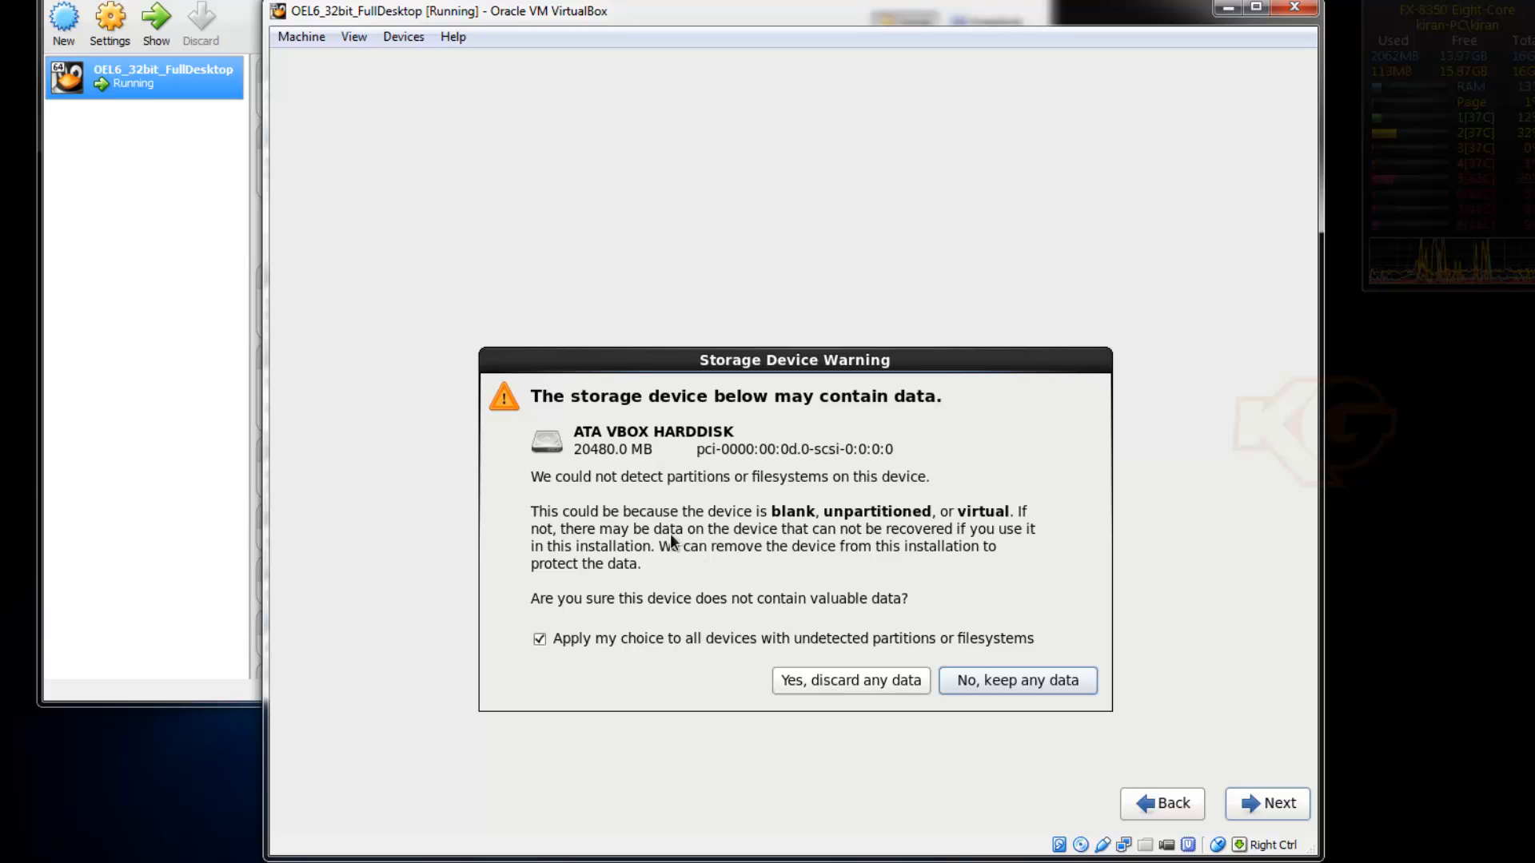
left_click(823, 686)
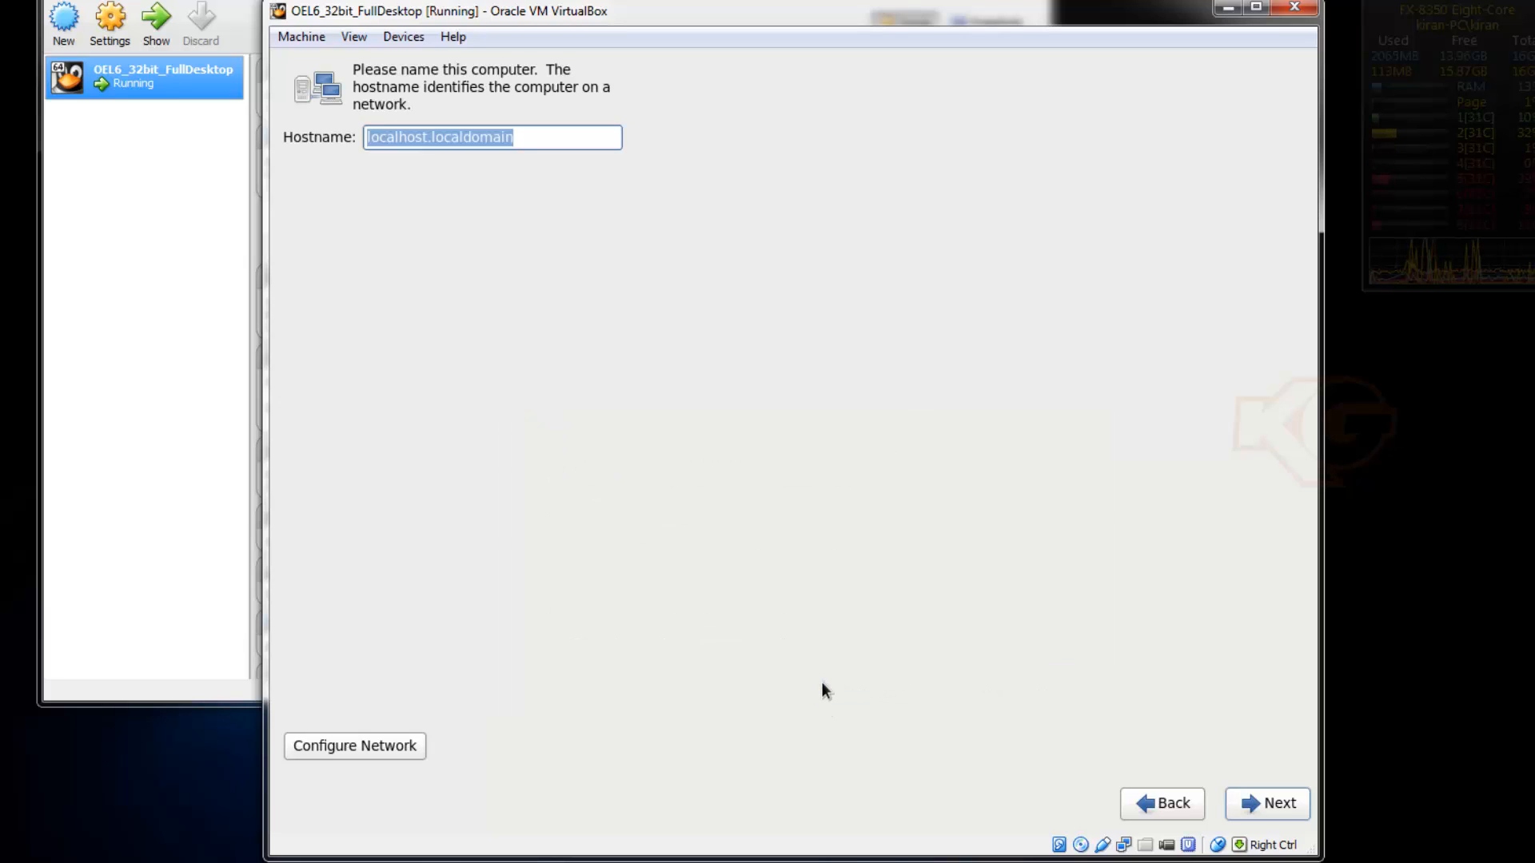
Set the computer's hostname to kginni.oel632bit
type("kginni.")
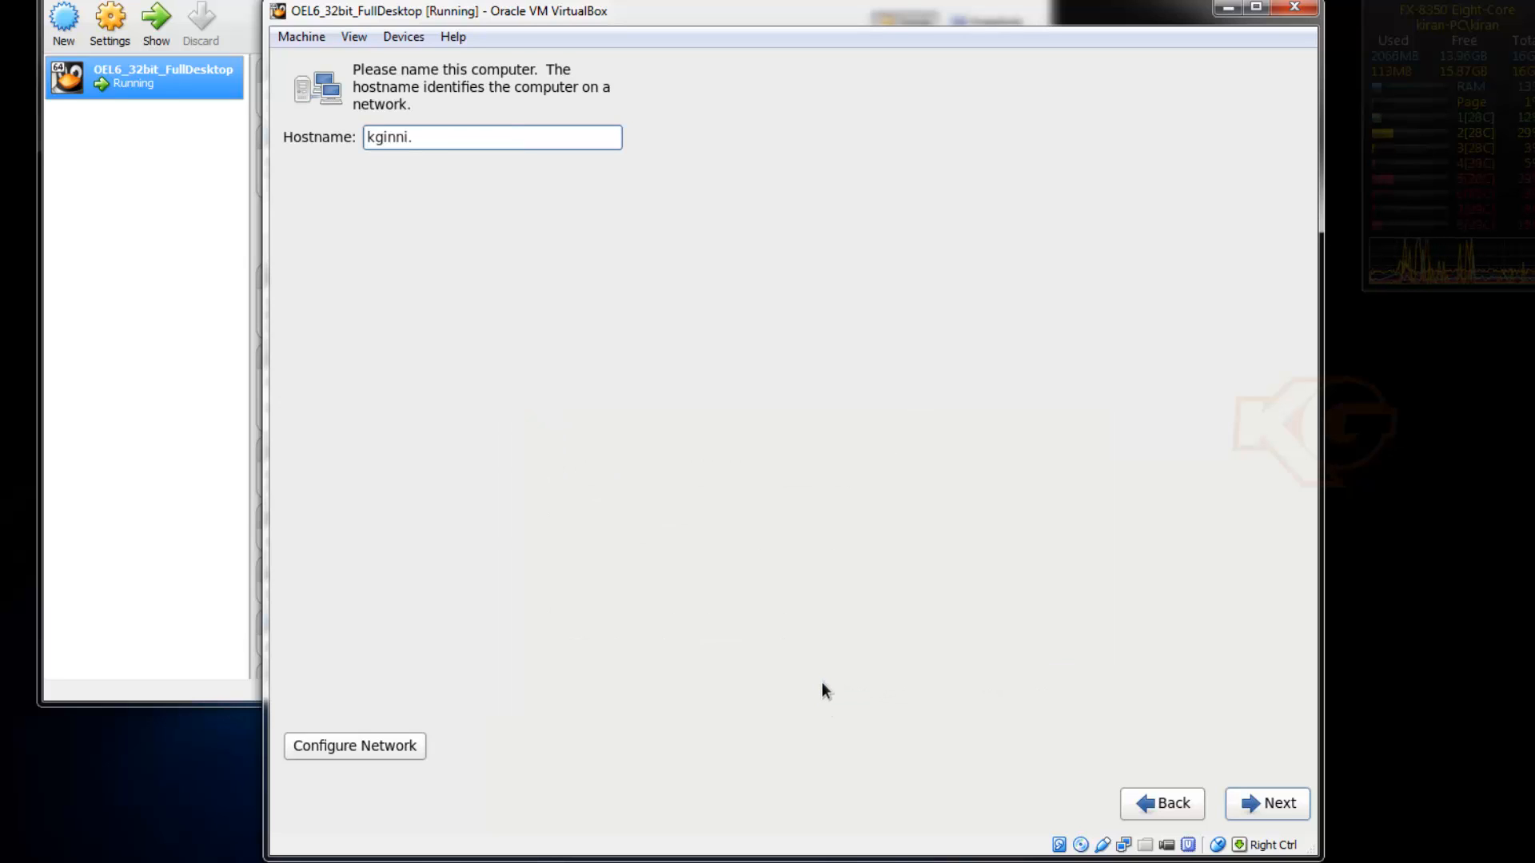
type("oel32")
key("BackSpace")
key("BackSpace")
type("632bit")
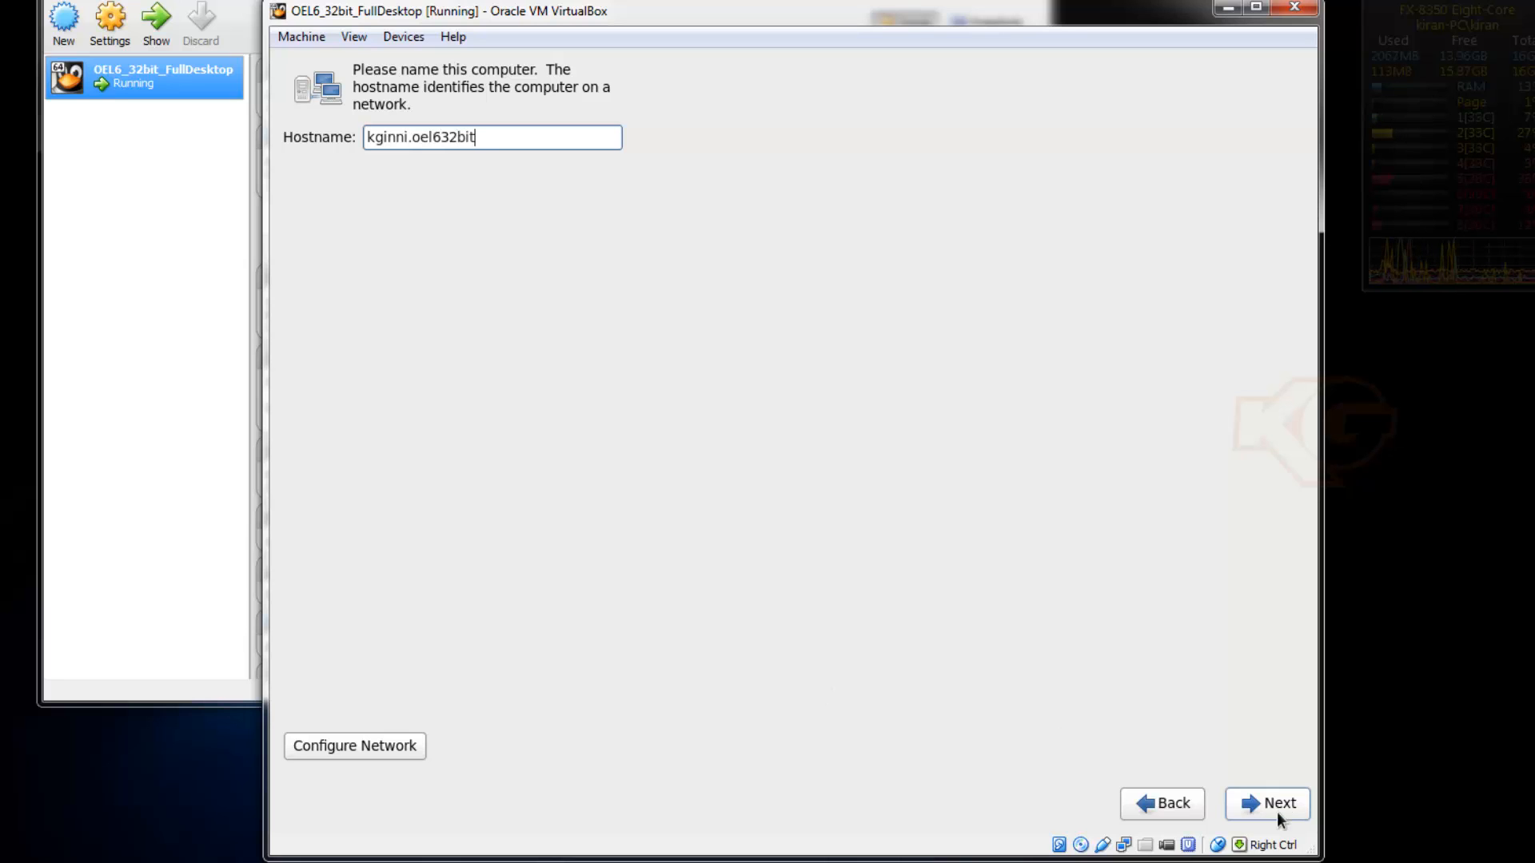
left_click(1276, 811)
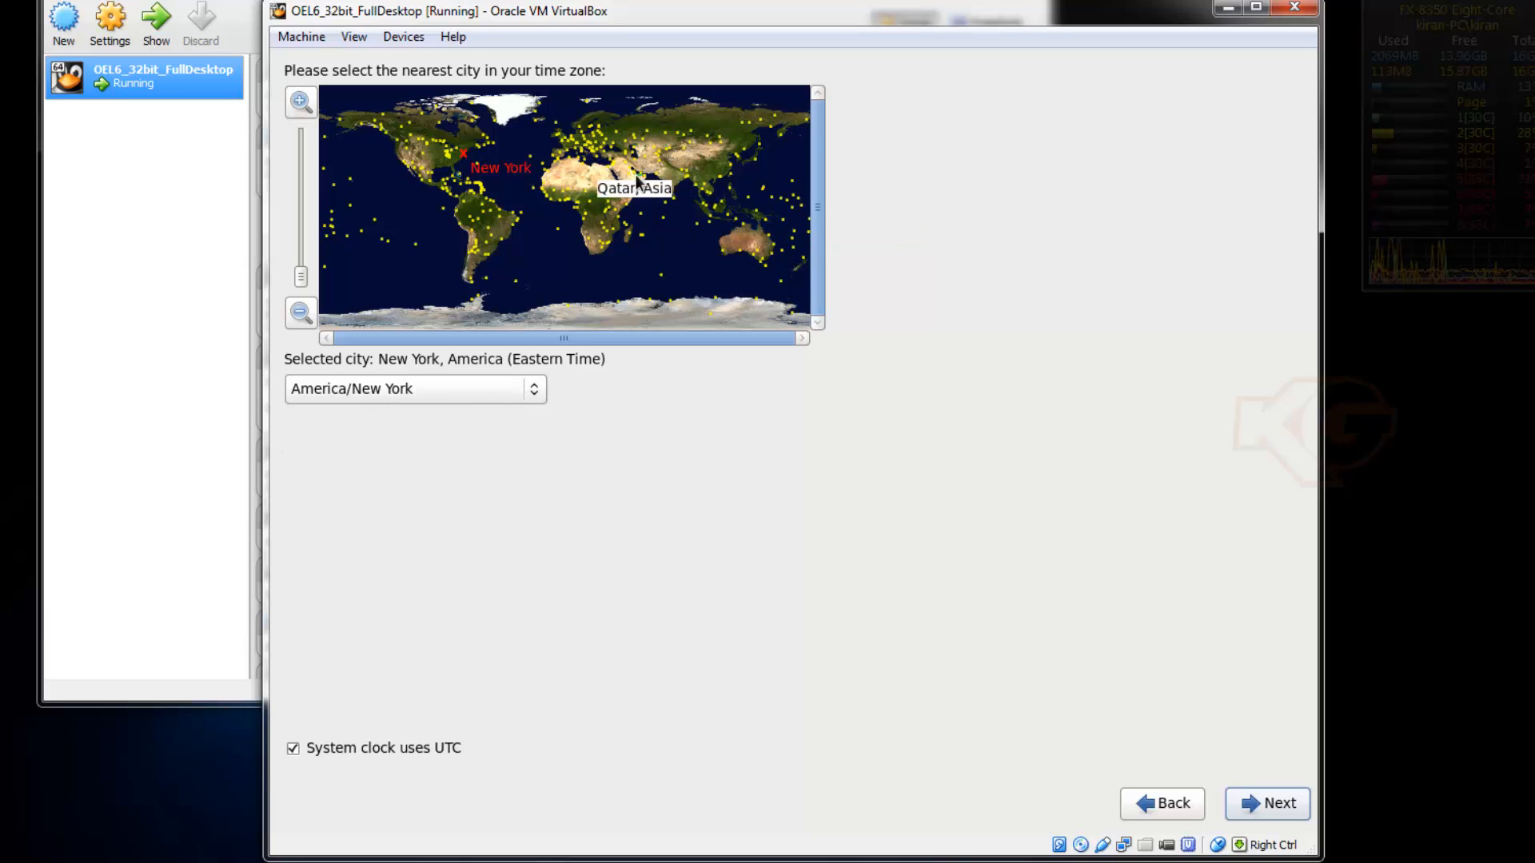
Set the time zone to Asia/Kolkata with the system clock using UTC
left_click(663, 174)
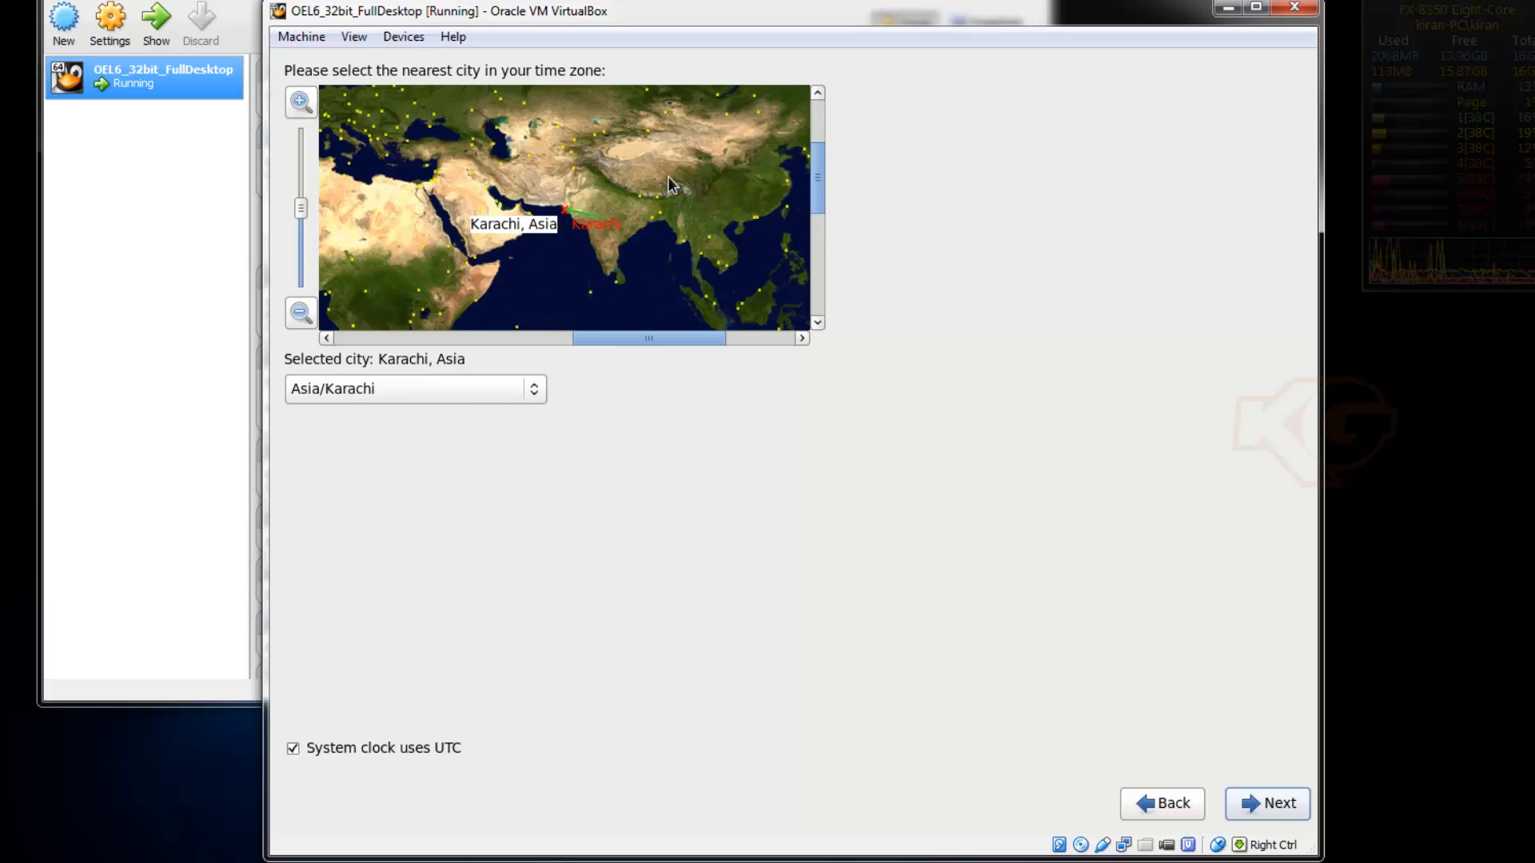
left_click(631, 228)
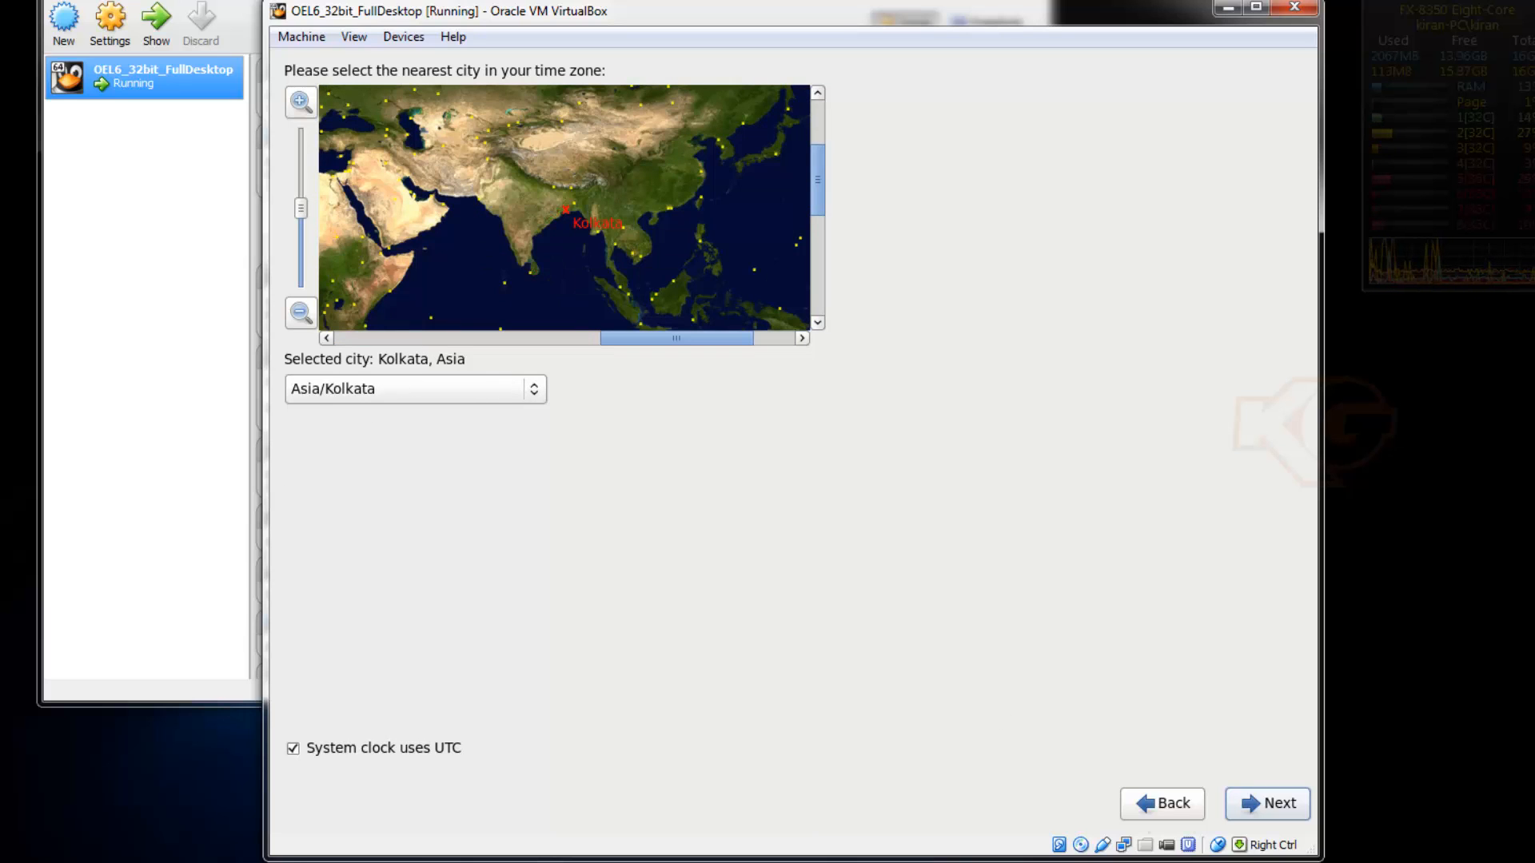
left_click(1258, 815)
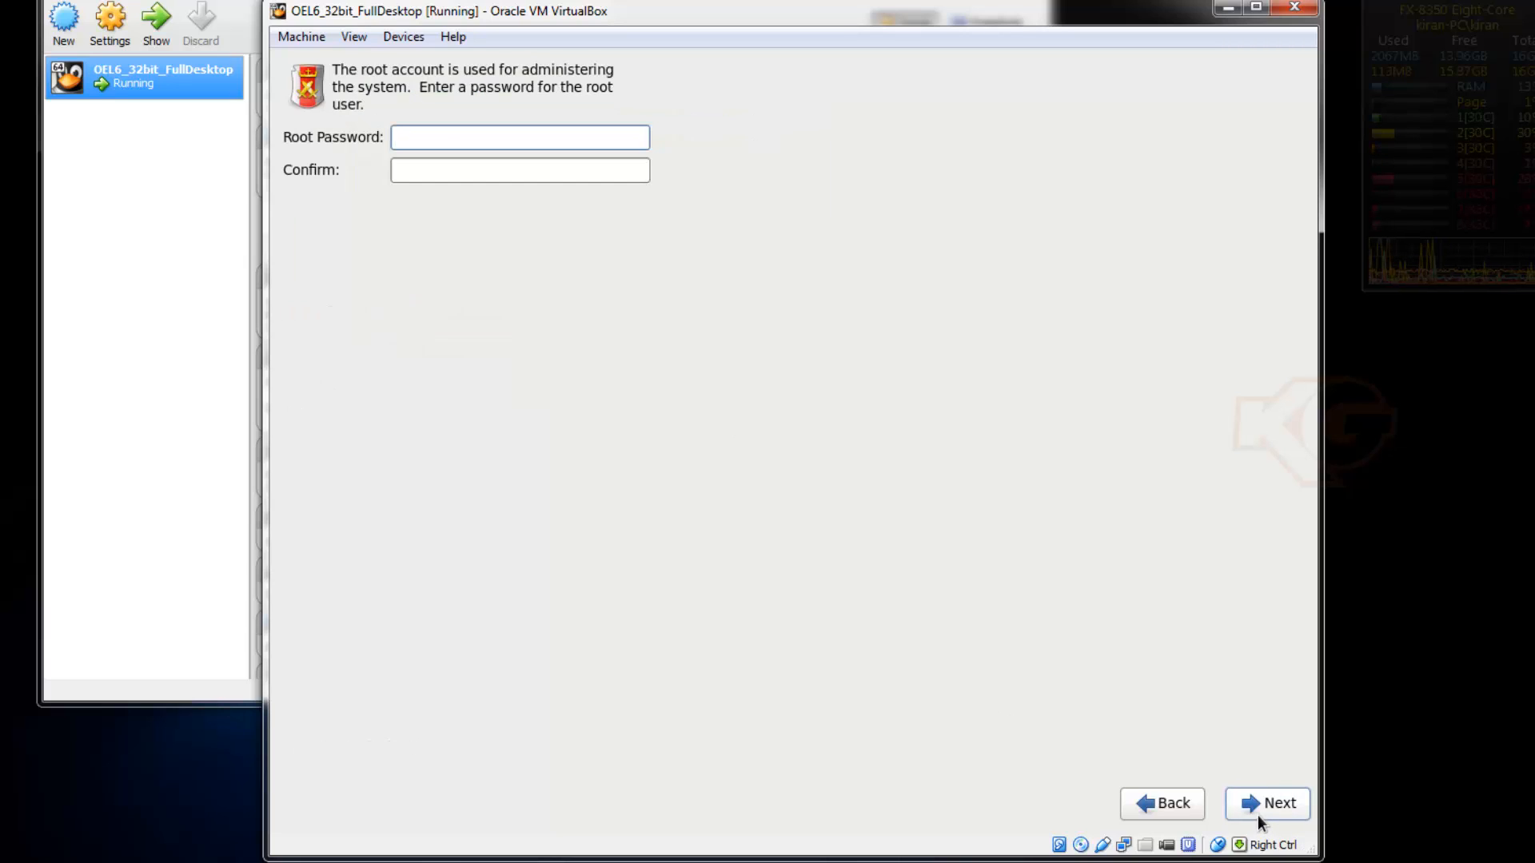
Enter and confirm the root password, and use it despite the weak-password warning
type("•••••••")
key("Tab")
type("•••••••")
left_click(1258, 814)
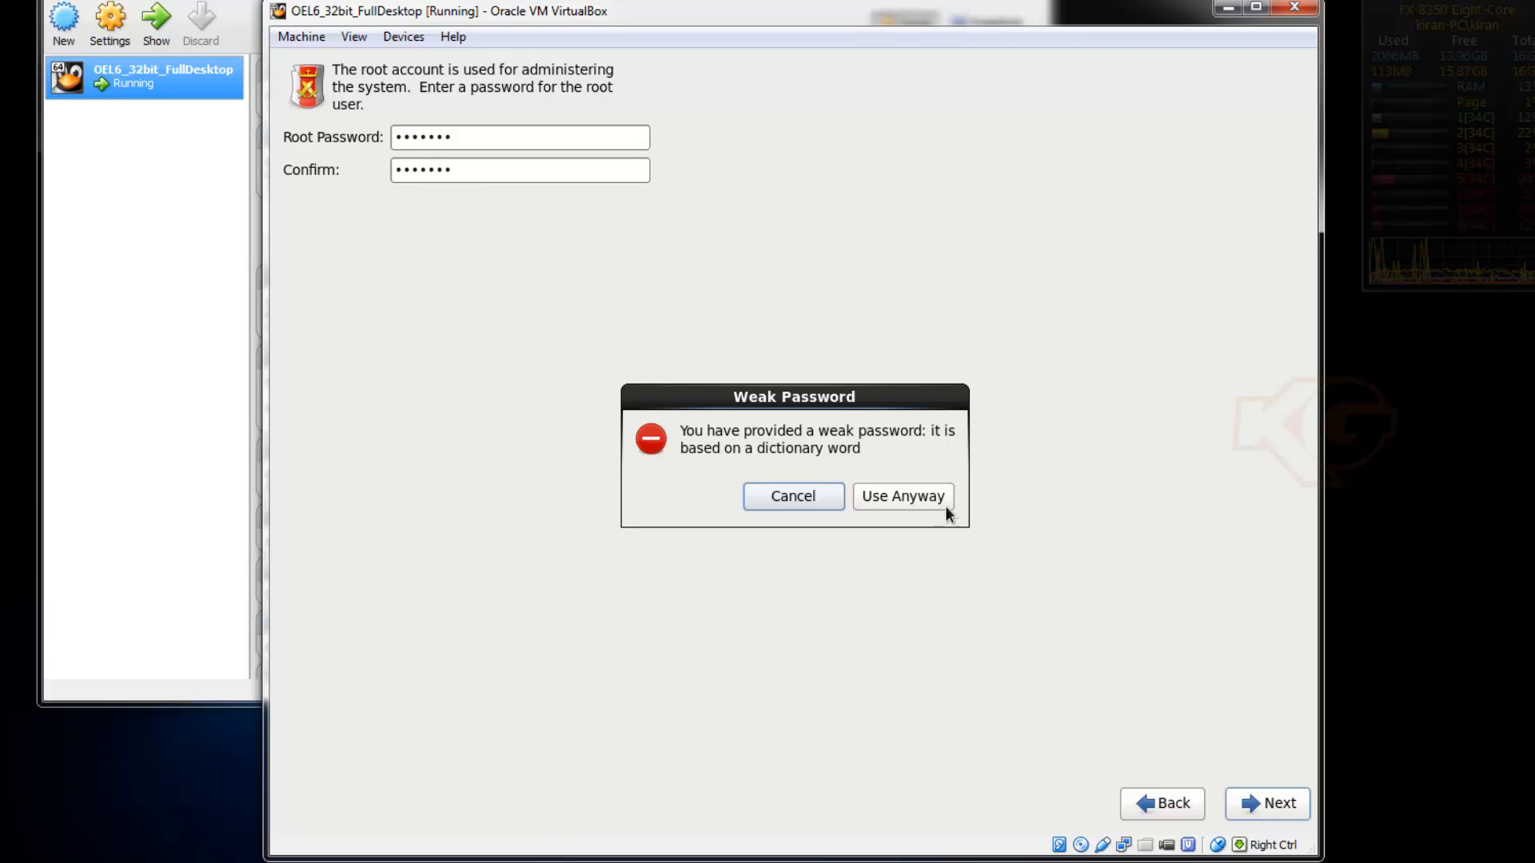
left_click(884, 499)
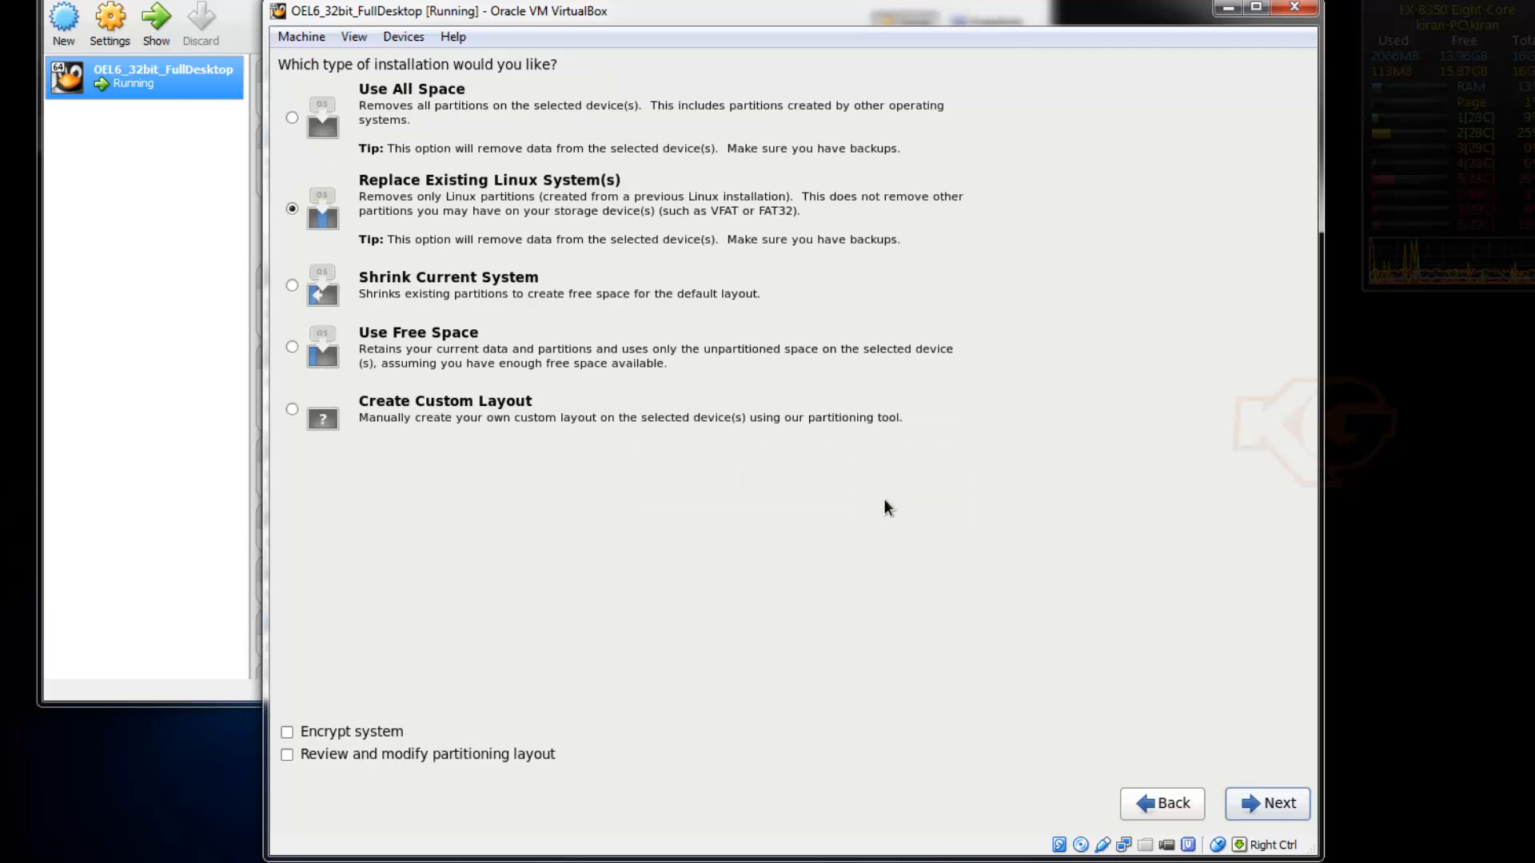
Write the Replace Existing Linux System(s) partitioning to disk and choose the Desktop software set with Customize later
left_click(1244, 815)
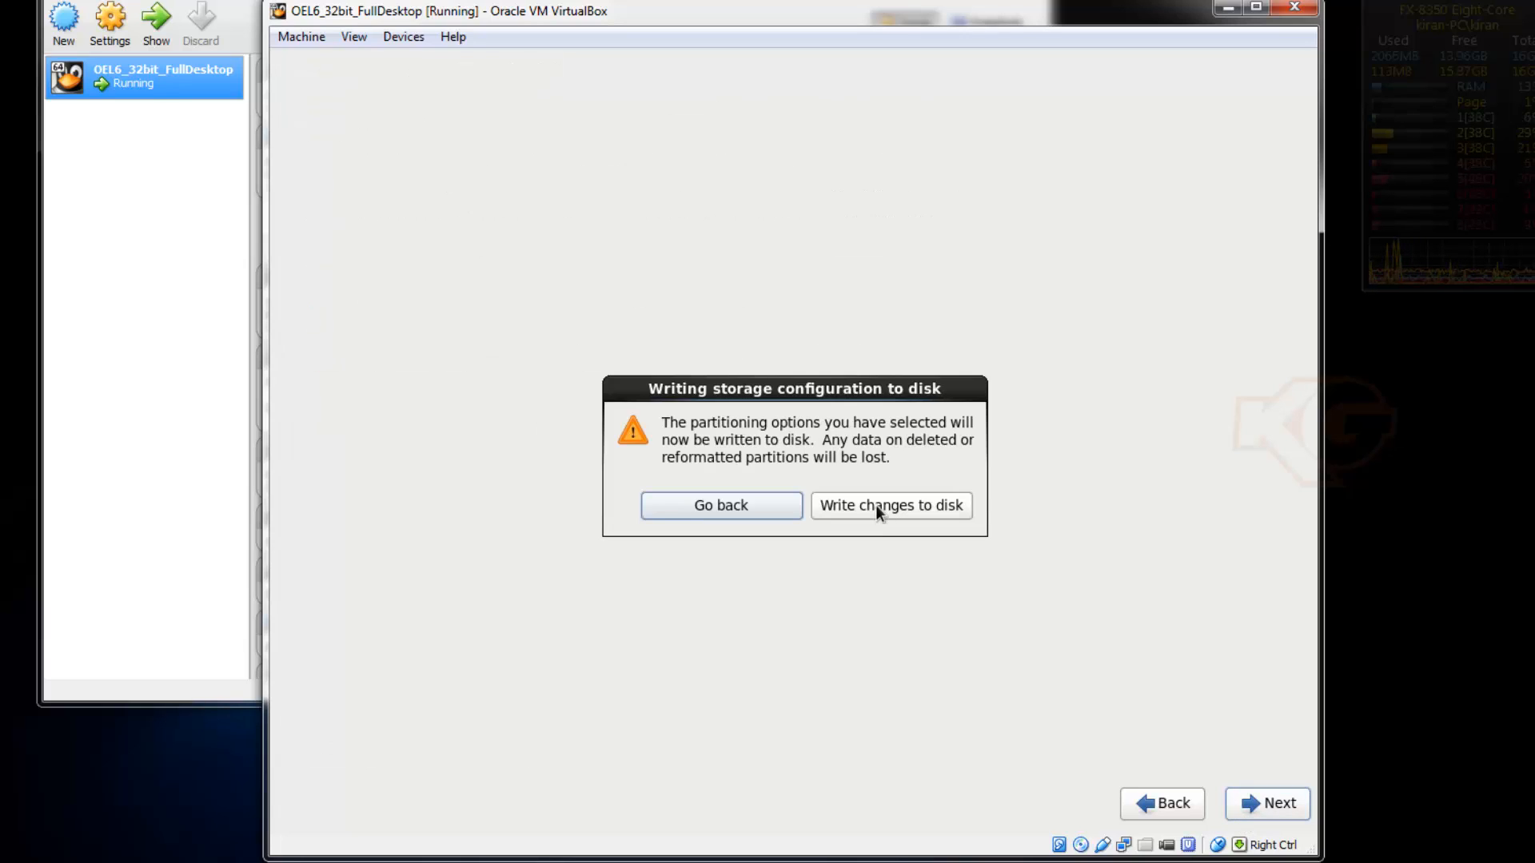
left_click(875, 505)
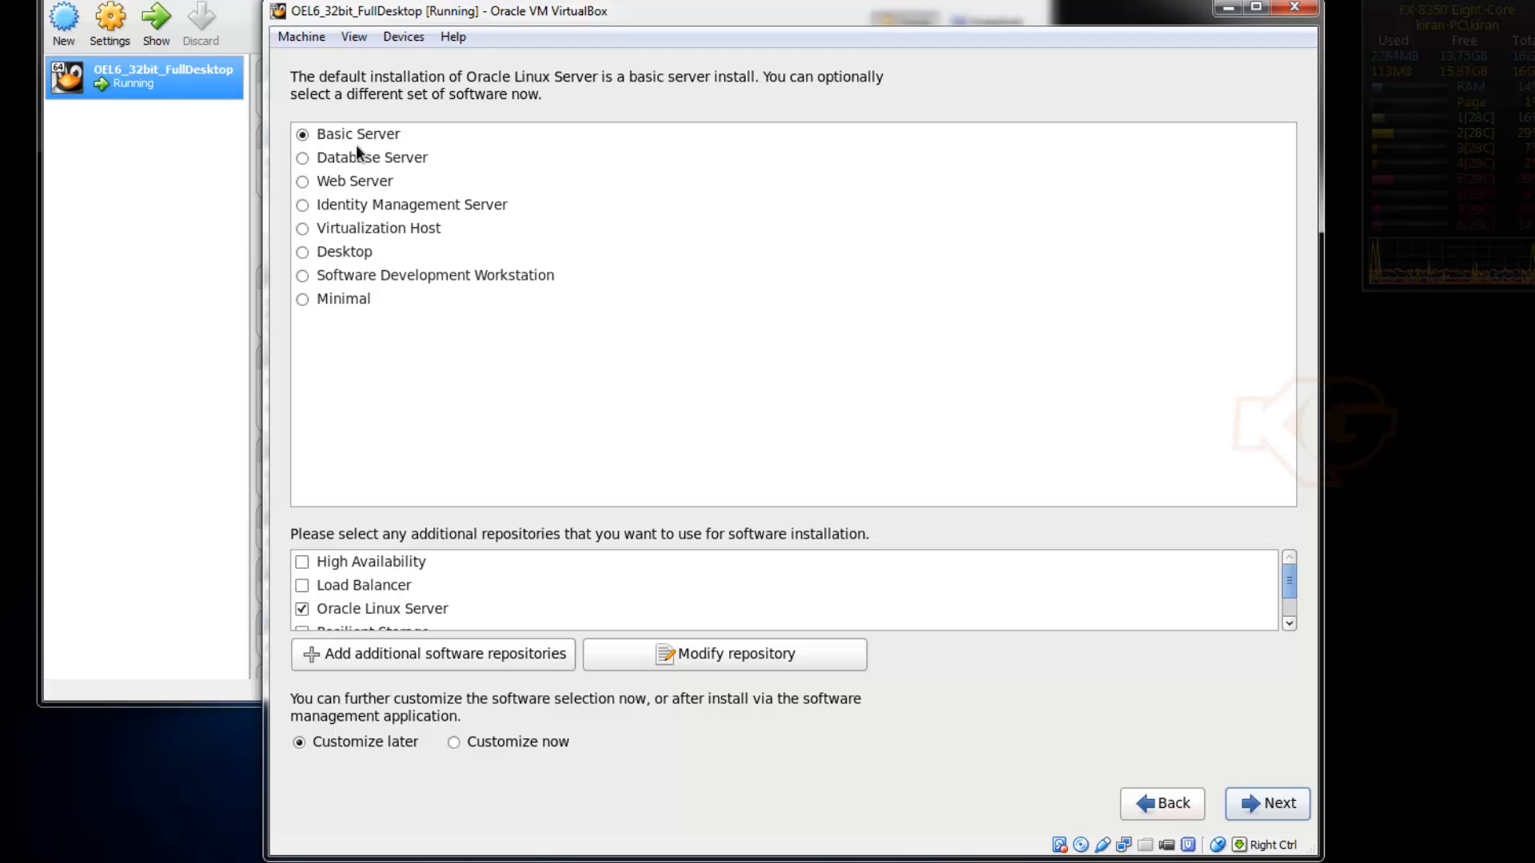
left_click(309, 249)
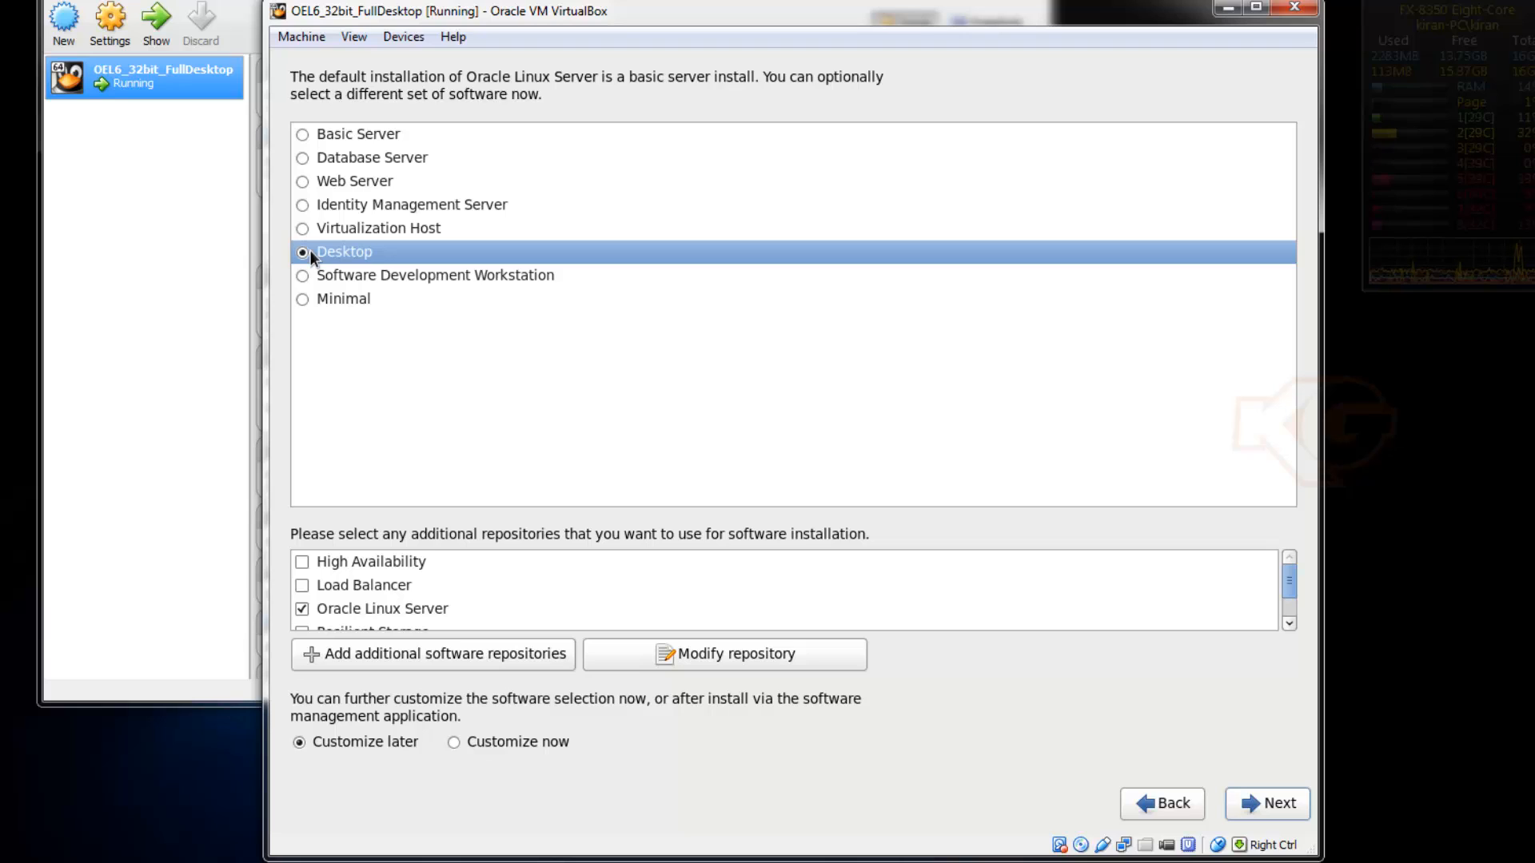
left_click(1262, 809)
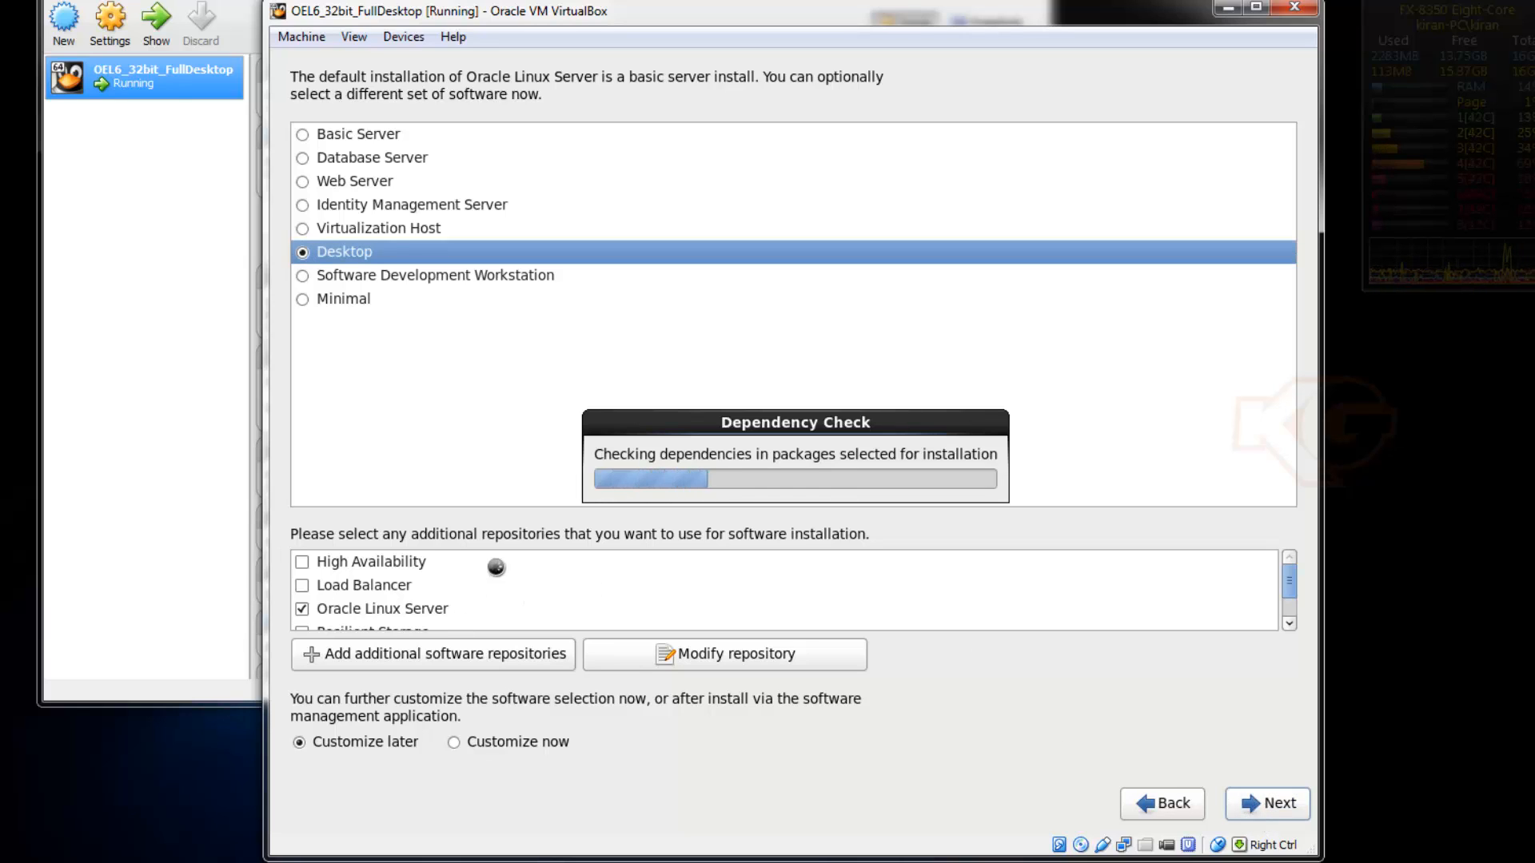